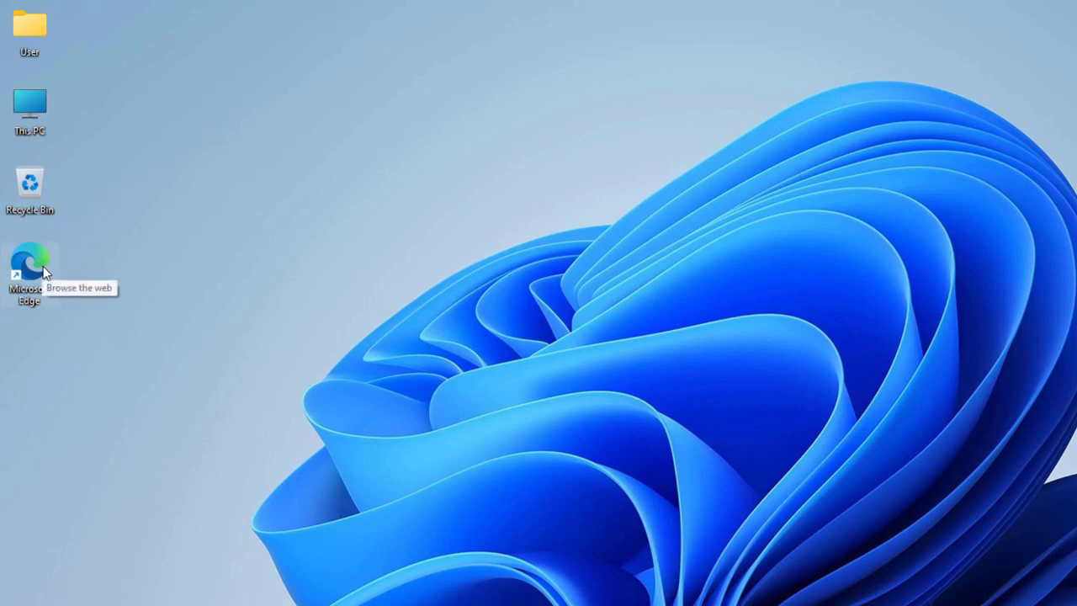
# Launch Microsoft Edge and go to libreoffice.com
pyautogui.doubleClick(29, 264)
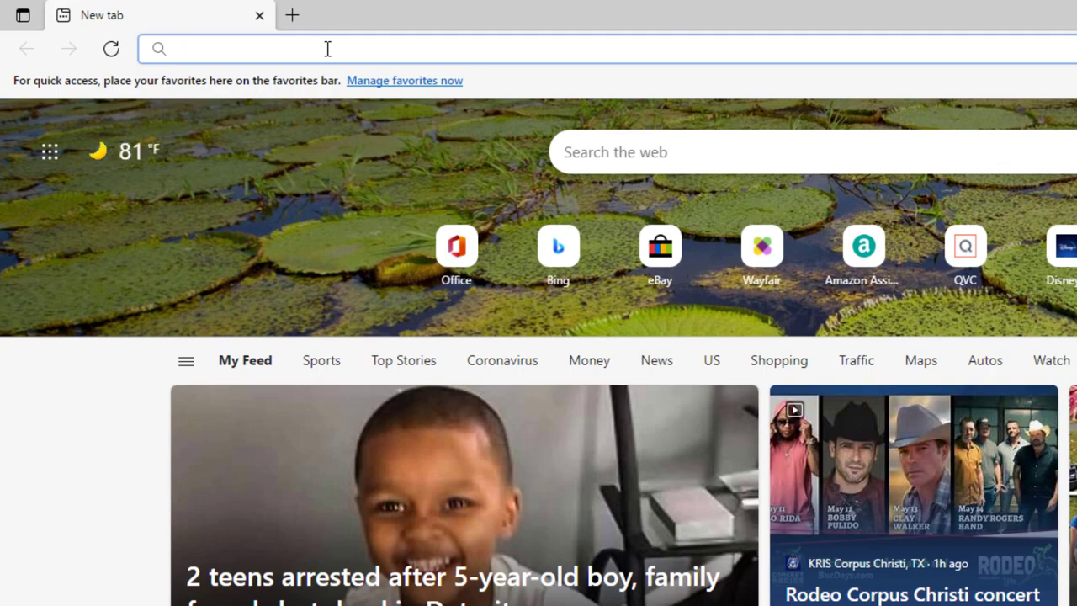
pyautogui.write('lib')
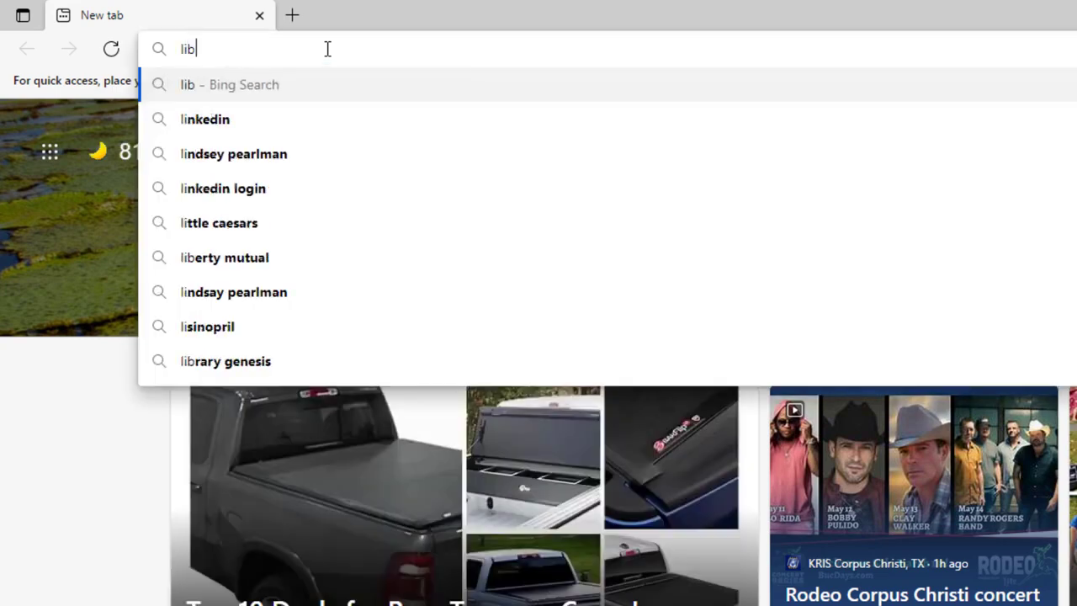
pyautogui.write('reoffice.com')
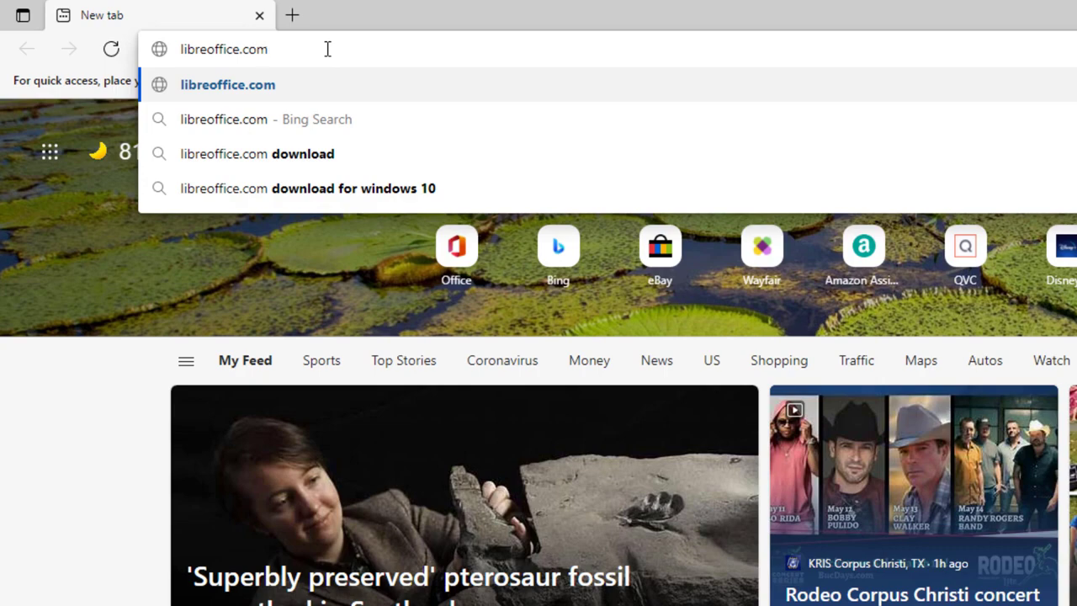
pyautogui.press('Return')
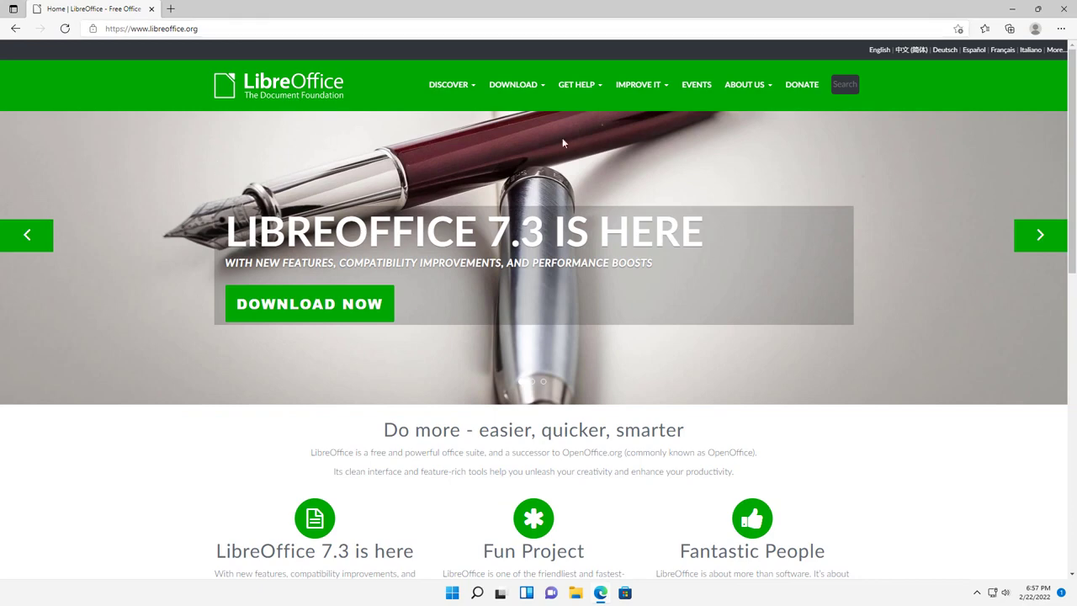
# Scroll through the LibreOffice home page, then show the DOWNLOAD menu in the top navigation bar
pyautogui.scroll(-4, 657, 221)
pyautogui.scroll(-3, 659, 227)
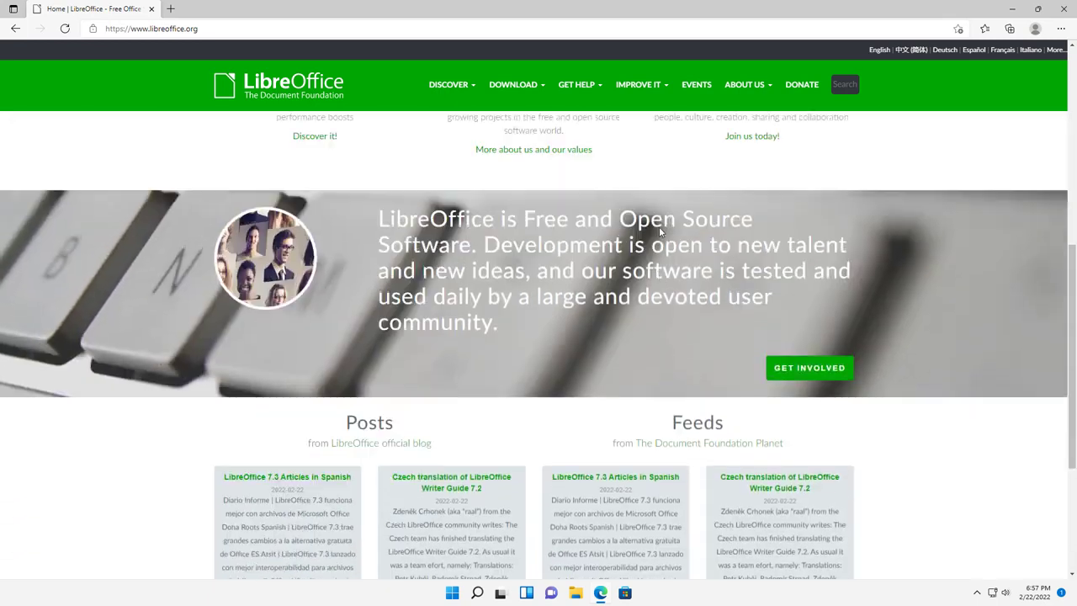
pyautogui.scroll(6, 659, 226)
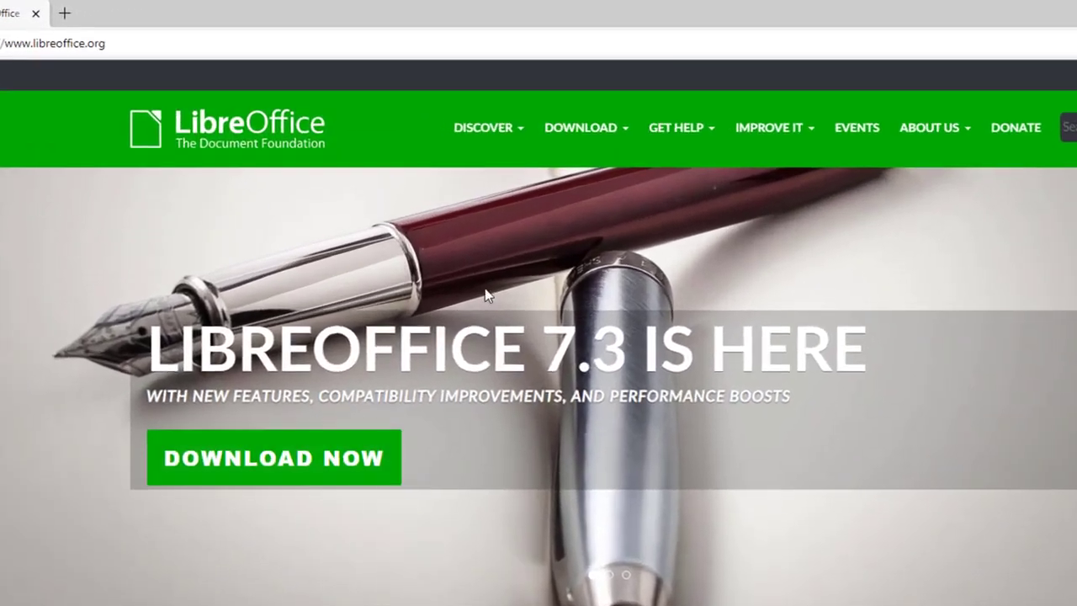
pyautogui.moveTo(577, 140)
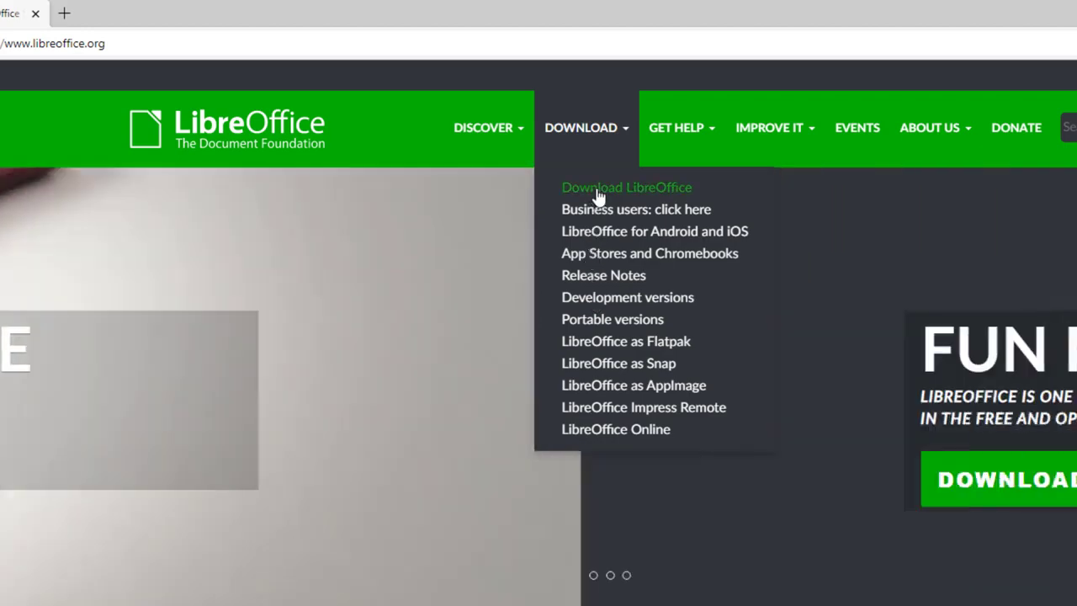
# Open Download LibreOffice and browse the page offering versions 7.3.0 and 7.2.5
pyautogui.click(599, 192)
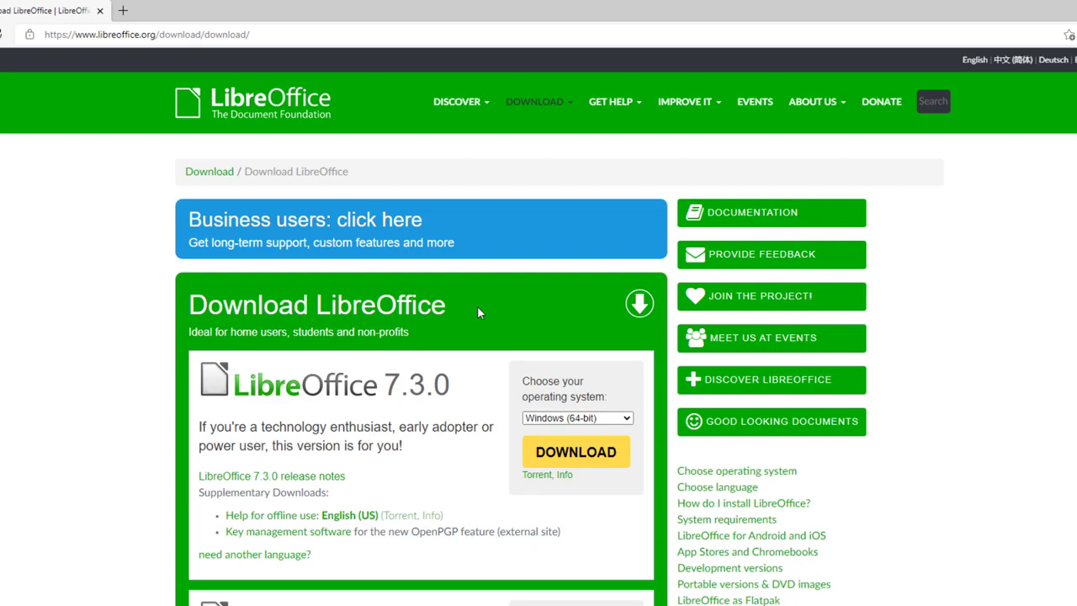
pyautogui.scroll(-6, 486, 310)
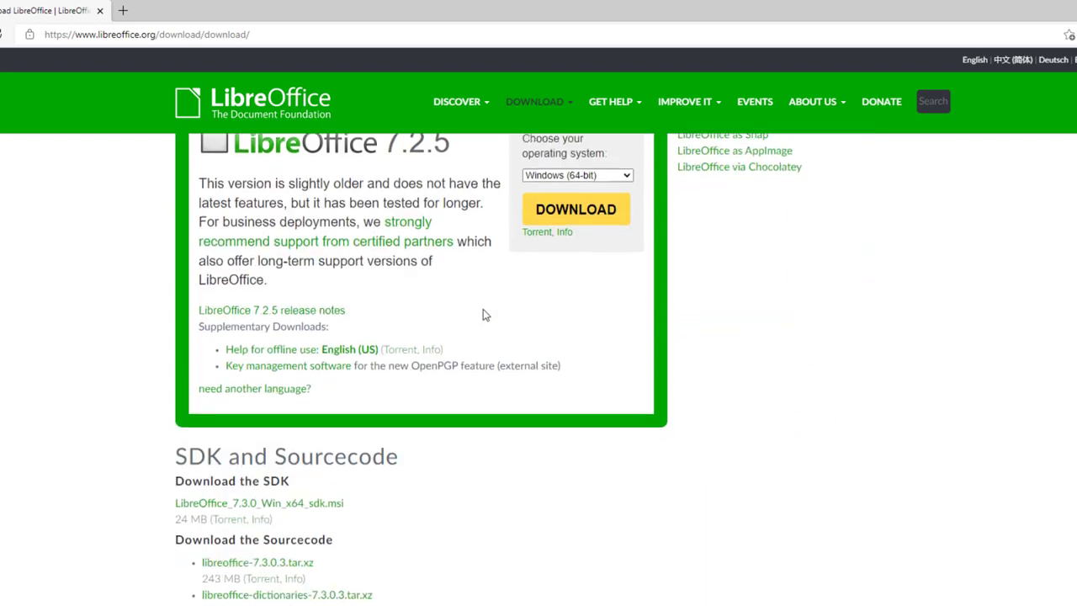
pyautogui.scroll(3, 484, 312)
pyautogui.scroll(1, 484, 312)
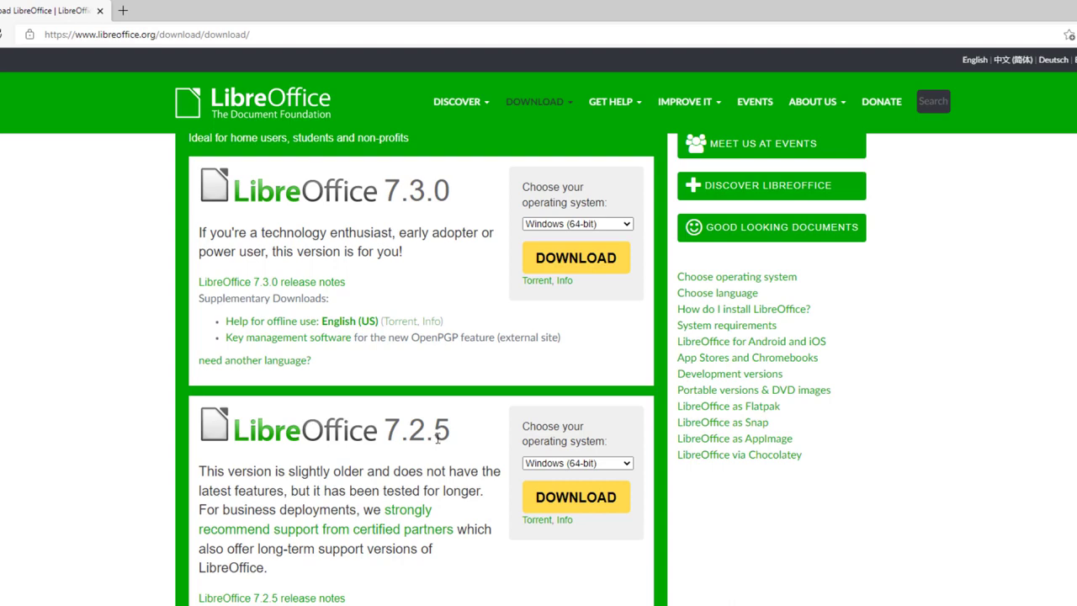
pyautogui.scroll(-5, 421, 295)
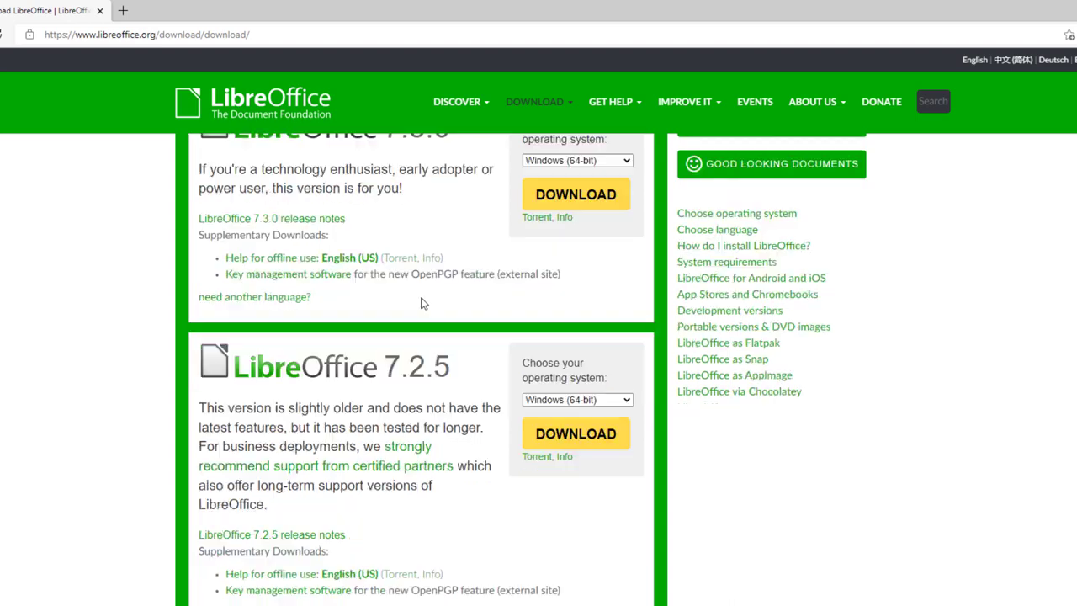
pyautogui.scroll(-7, 426, 299)
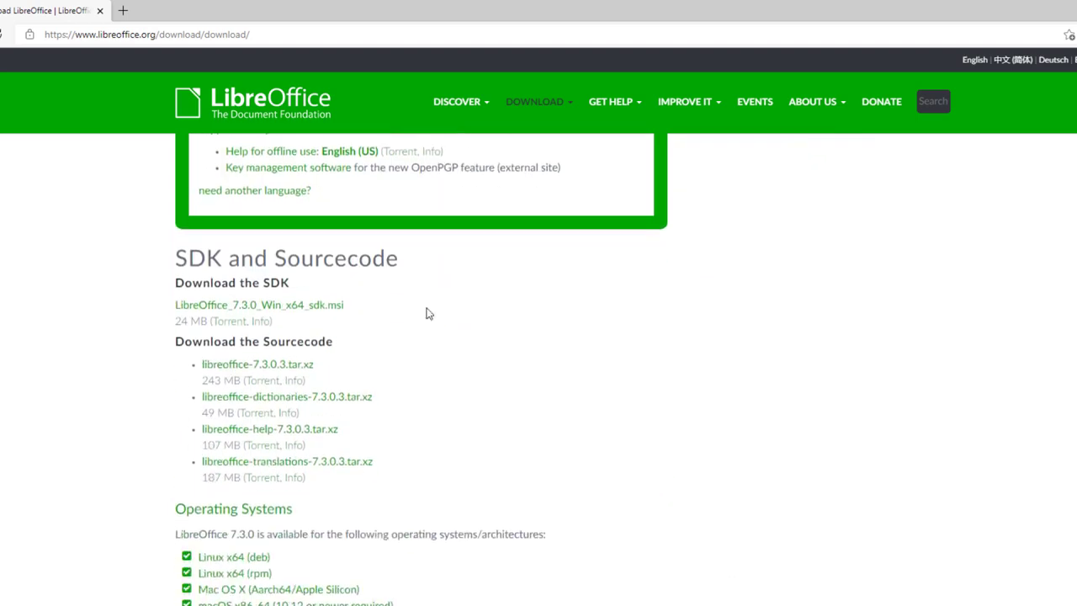
pyautogui.scroll(-5, 294, 437)
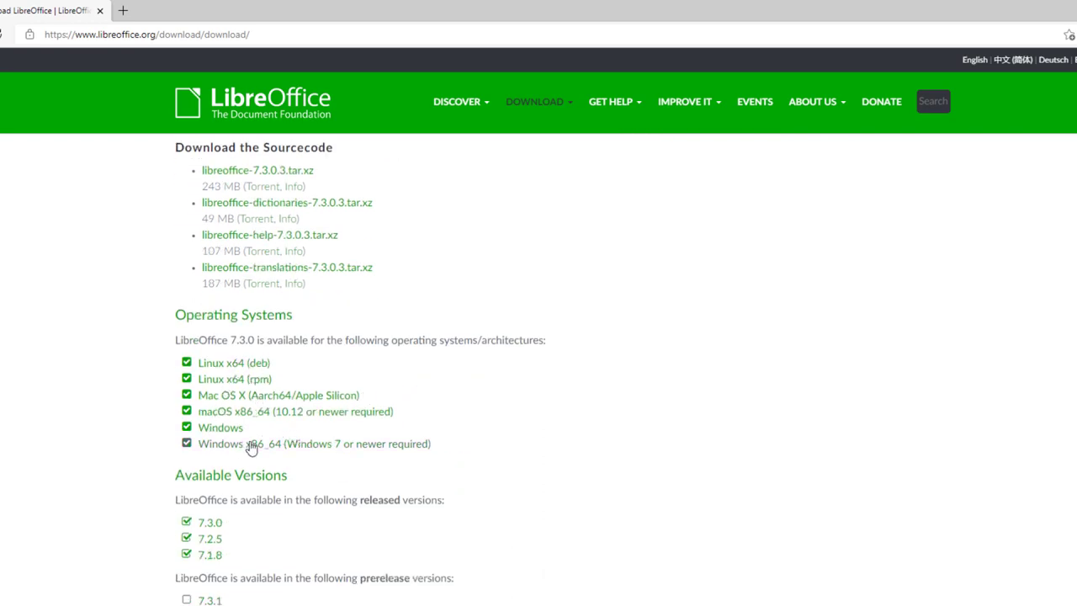
pyautogui.scroll(7, 484, 394)
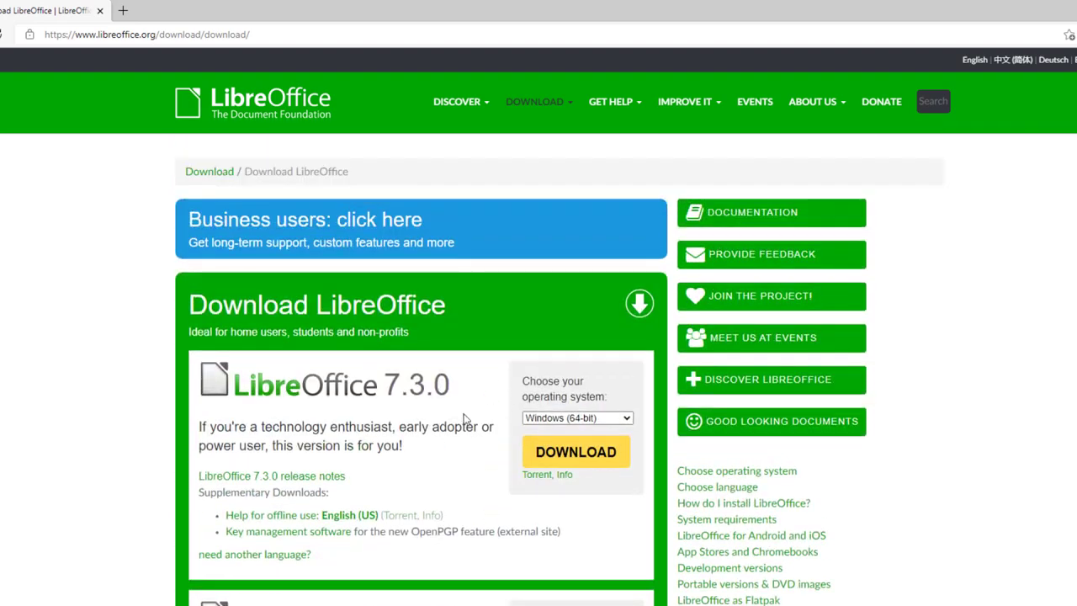
# Keep Windows (64-bit) as the operating system and download LibreOffice 7.3.0
pyautogui.click(550, 415)
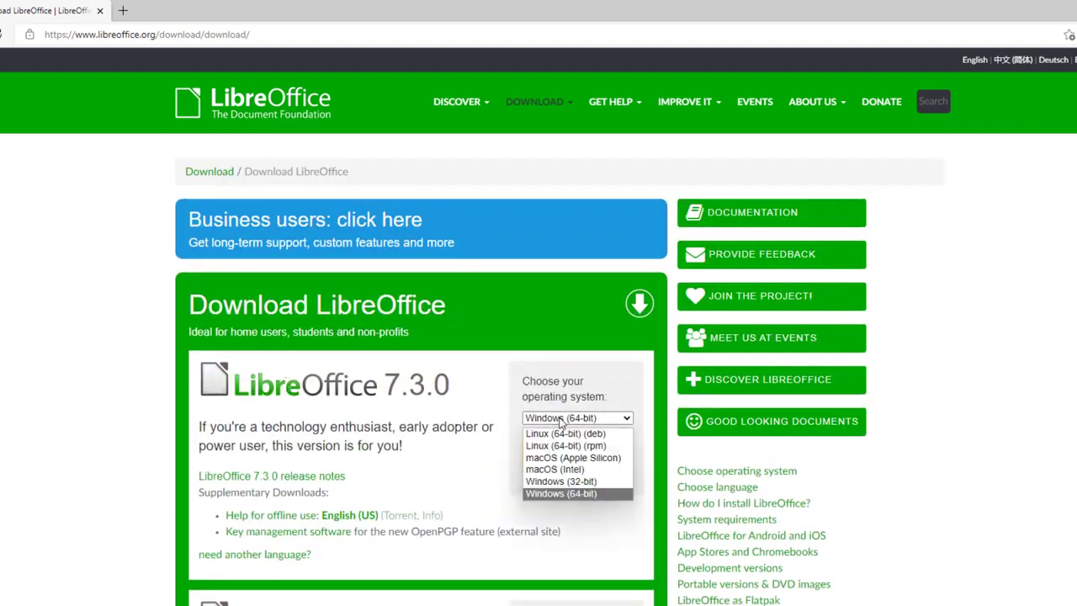
pyautogui.click(615, 495)
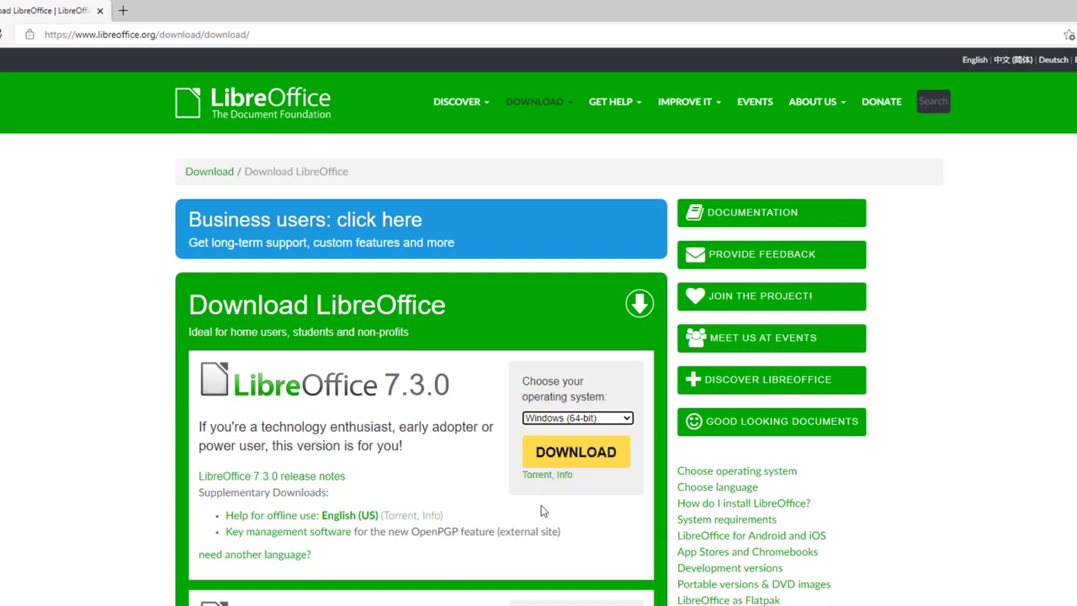
pyautogui.click(547, 451)
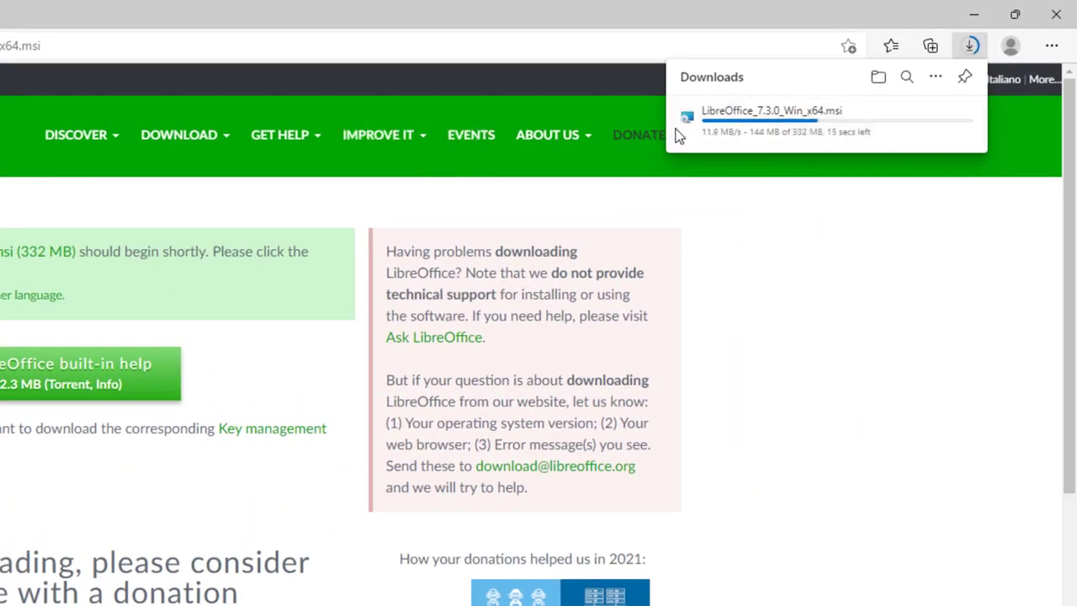
# Watch the LibreOffice_7.3.0_Win_x64.msi download finish in Edge's Downloads flyout
pyautogui.scroll(-5, 194, 345)
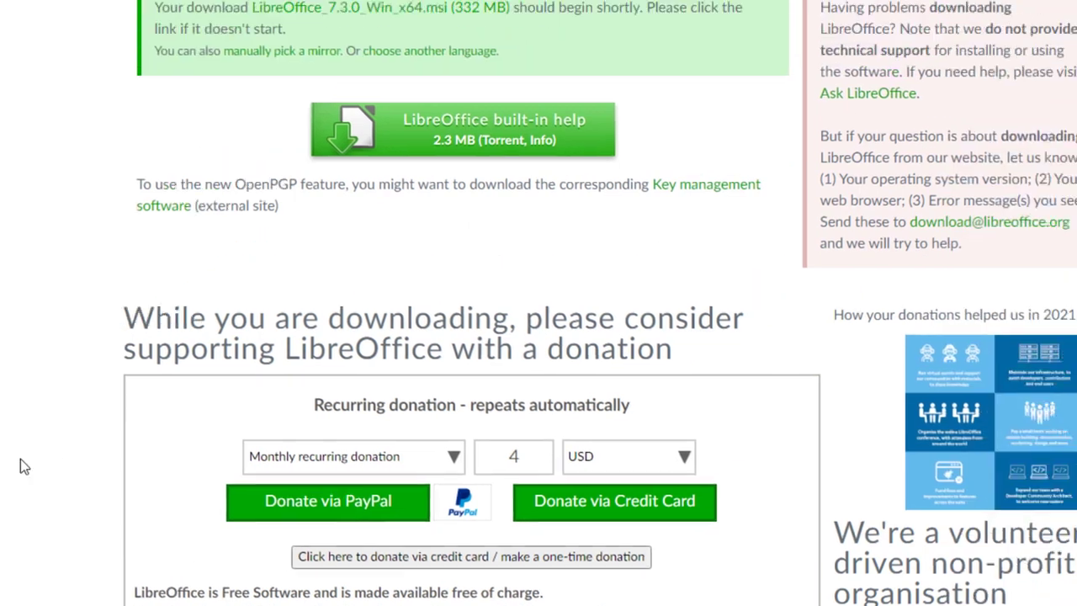
pyautogui.hotkey('ctrl', 'j')
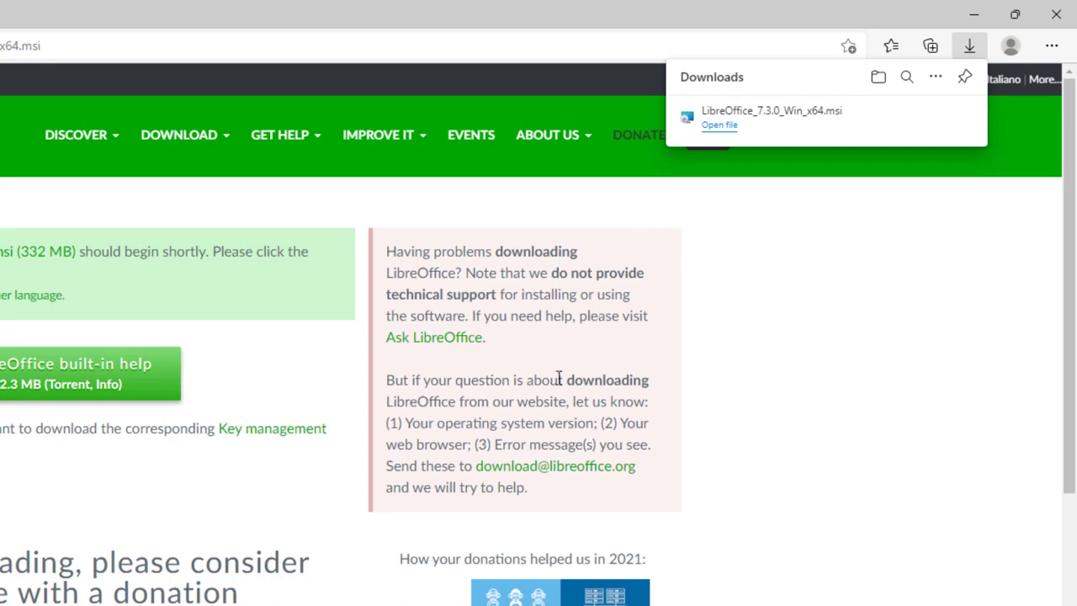
# Run the downloaded LibreOffice installer and open the Downloads folder in File Explorer
pyautogui.moveTo(715, 135)
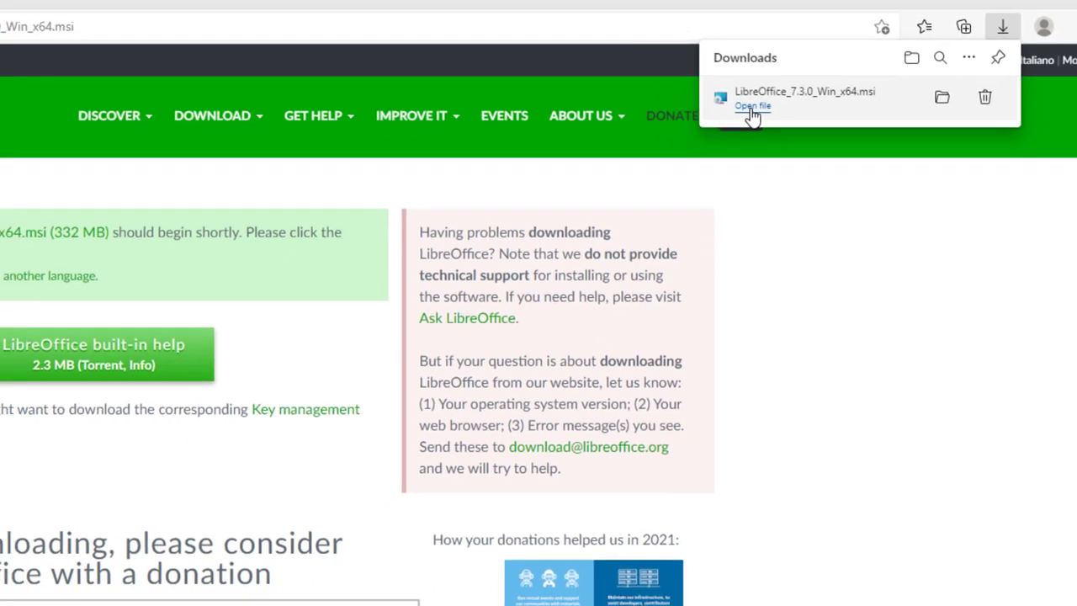
pyautogui.click(752, 108)
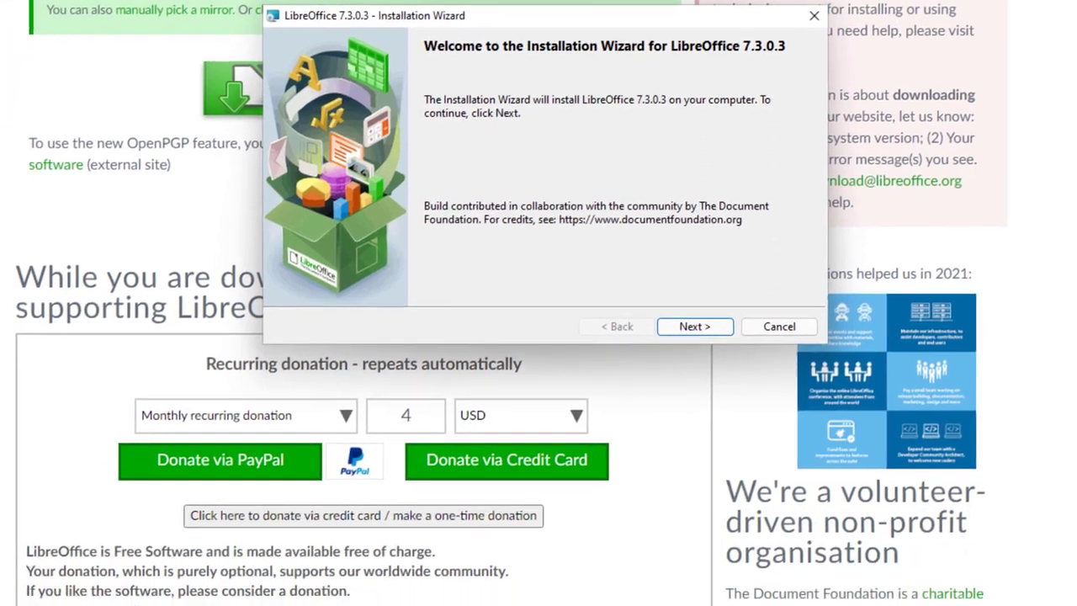
pyautogui.press('super+e')
pyautogui.click(109, 207)
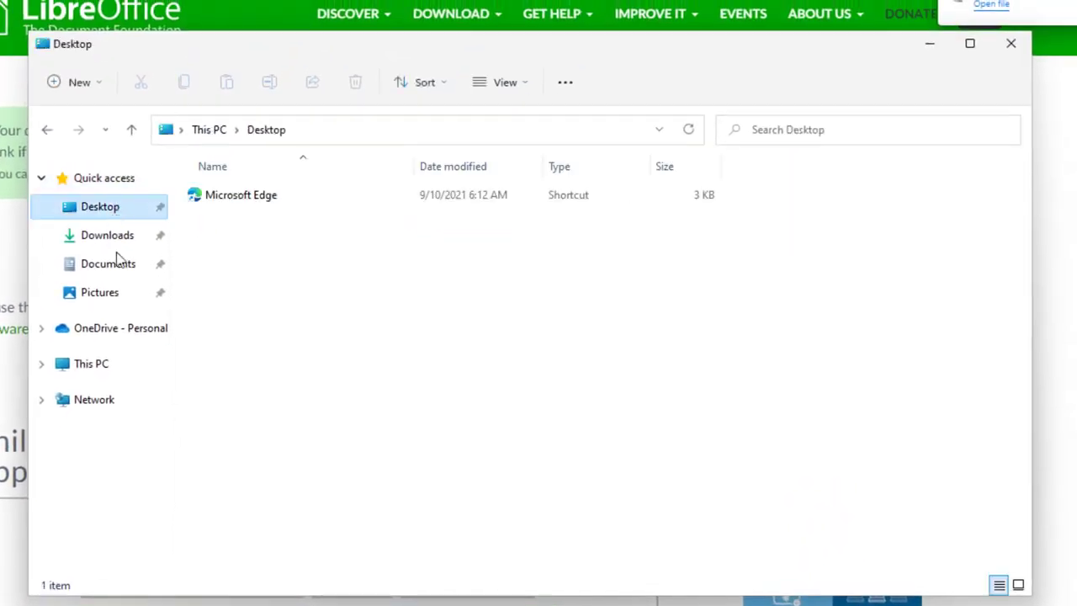
pyautogui.click(110, 237)
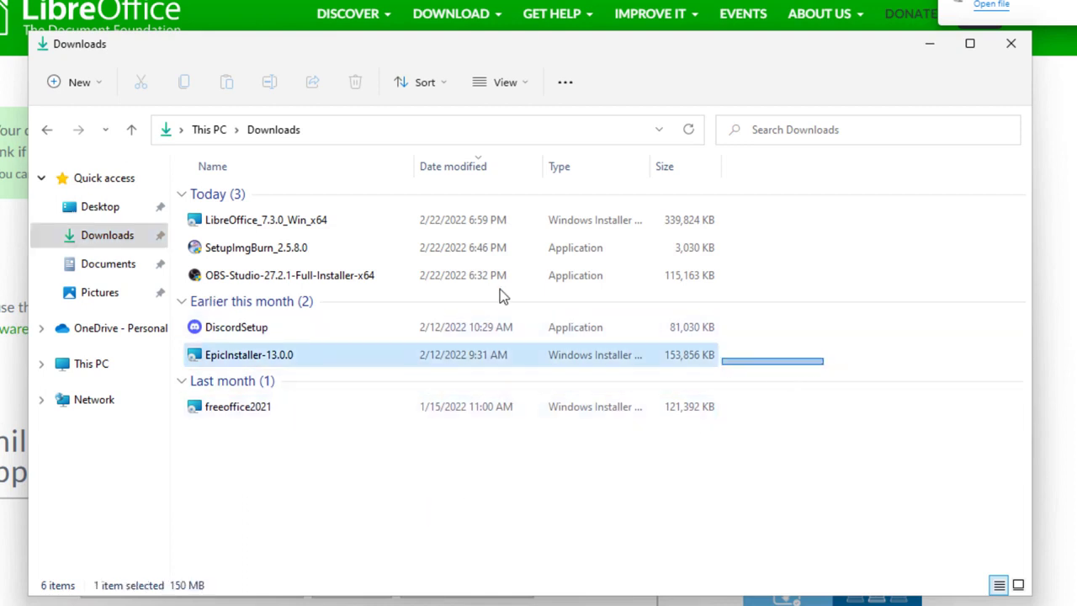
# Permanently delete five old installers, skipping the in-use file, and the freeoffice2021 installer
pyautogui.moveTo(500, 290); pyautogui.dragTo(345, 200)
pyautogui.hotkey('shift', 'Delete')
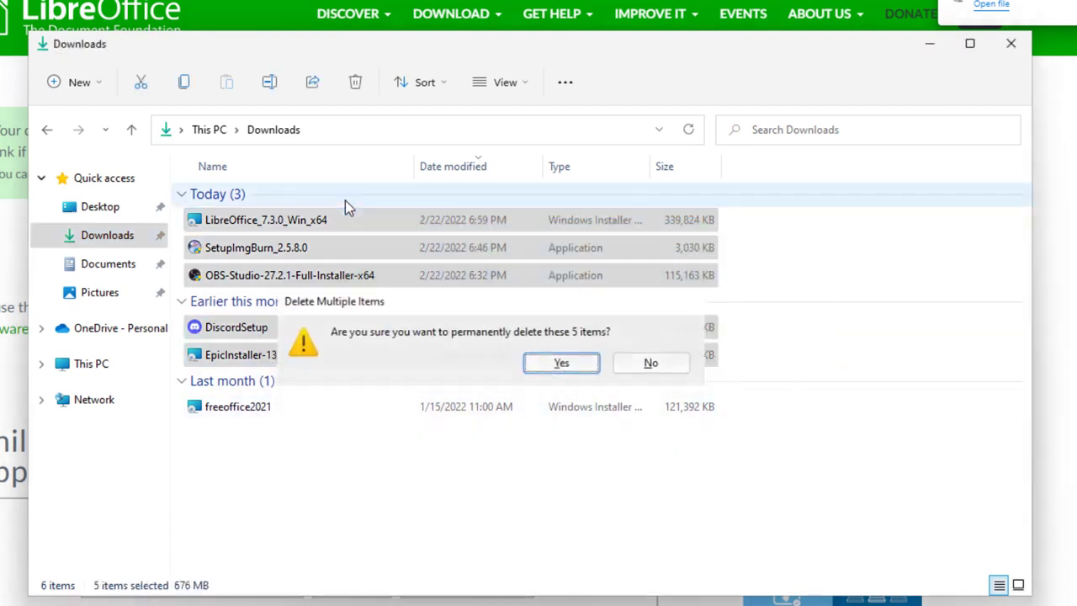
pyautogui.press('Return')
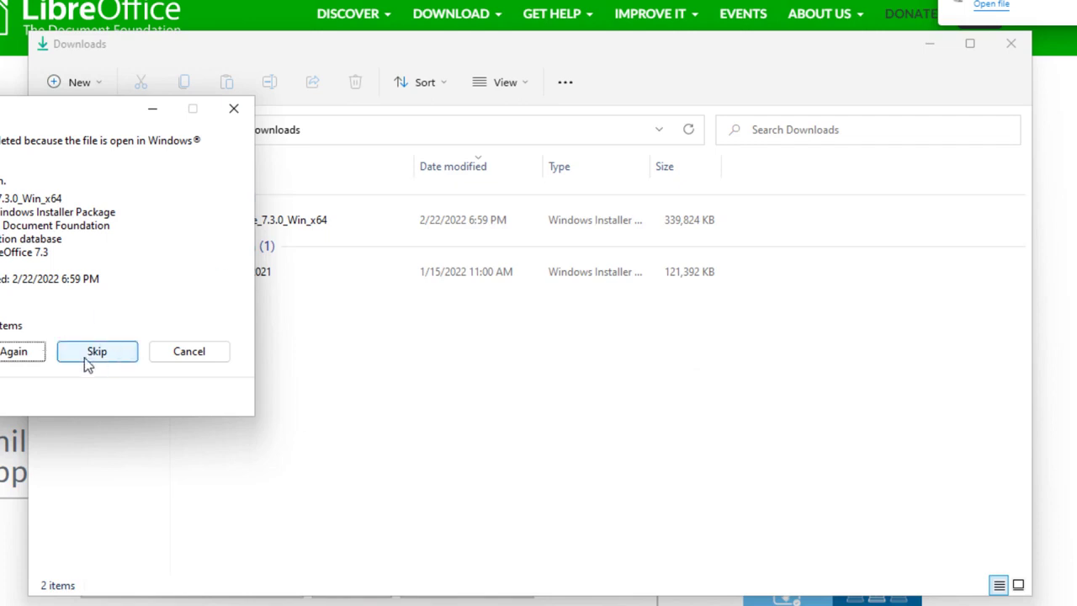
pyautogui.click(101, 355)
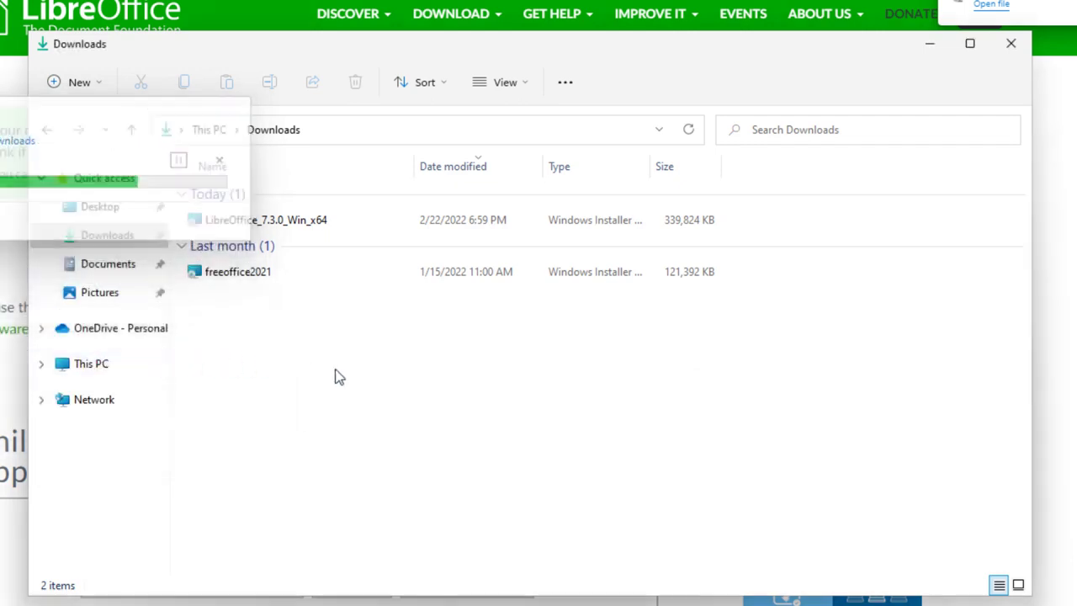
pyautogui.click(266, 278)
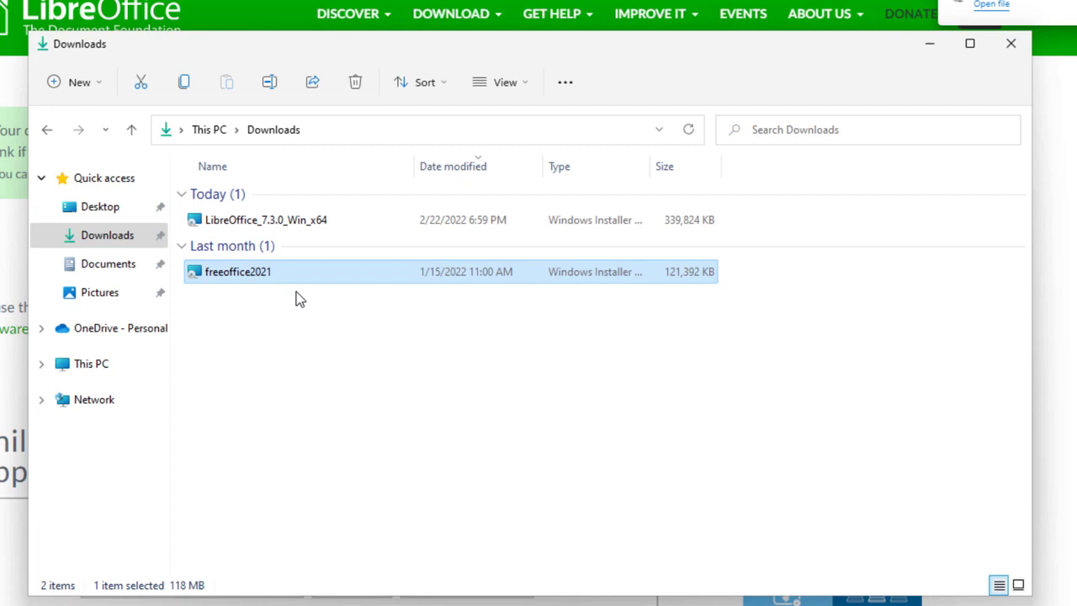
pyautogui.hotkey('shift', 'Delete')
pyautogui.press('Return')
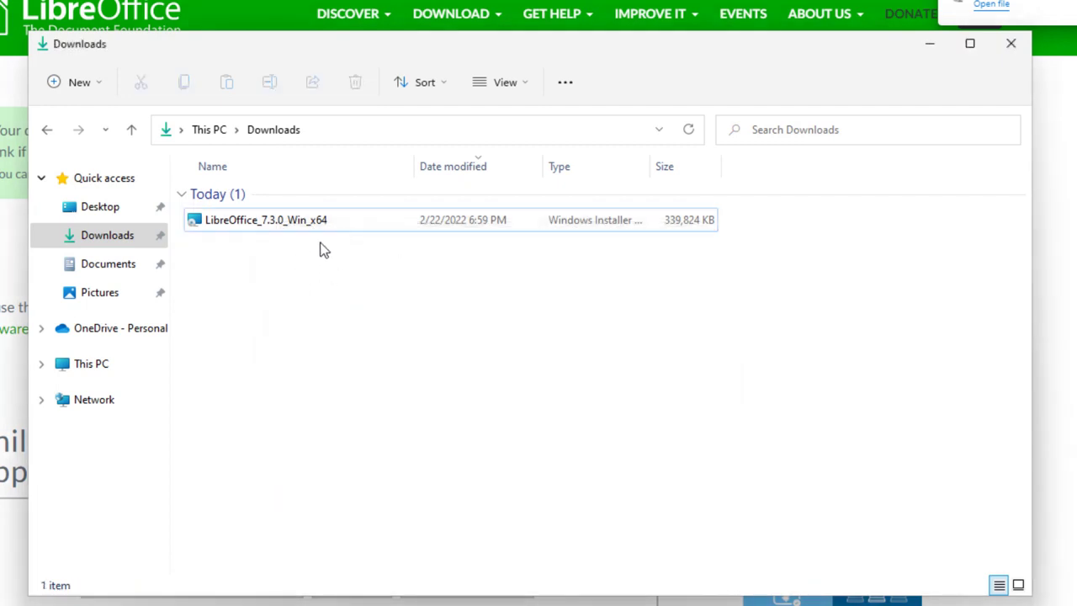
# Switch the Downloads folder to Medium icons view and close File Explorer
pyautogui.rightClick(329, 289)
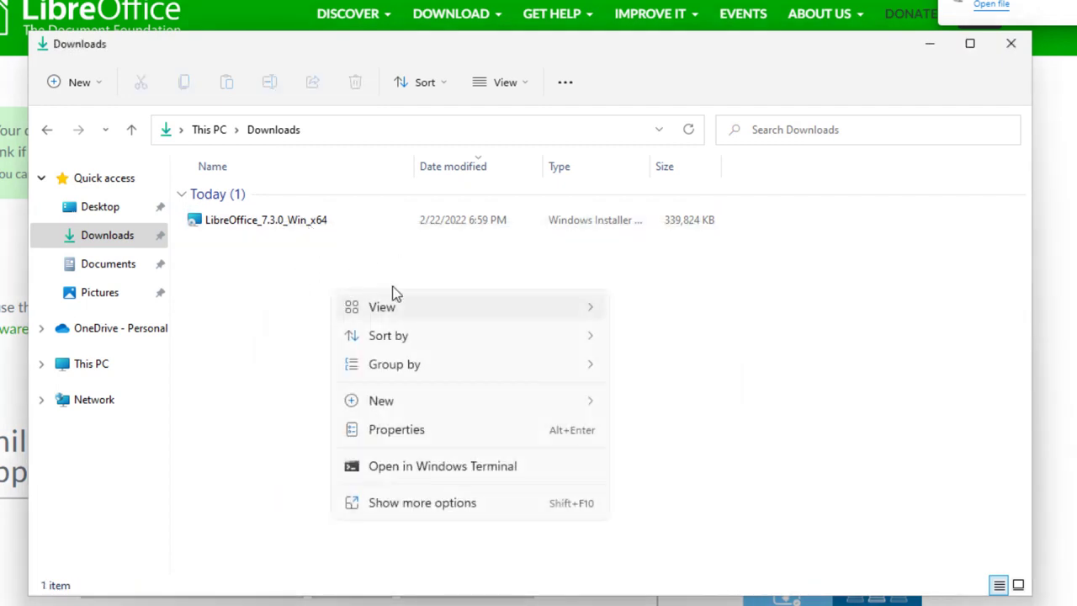
pyautogui.moveTo(457, 310)
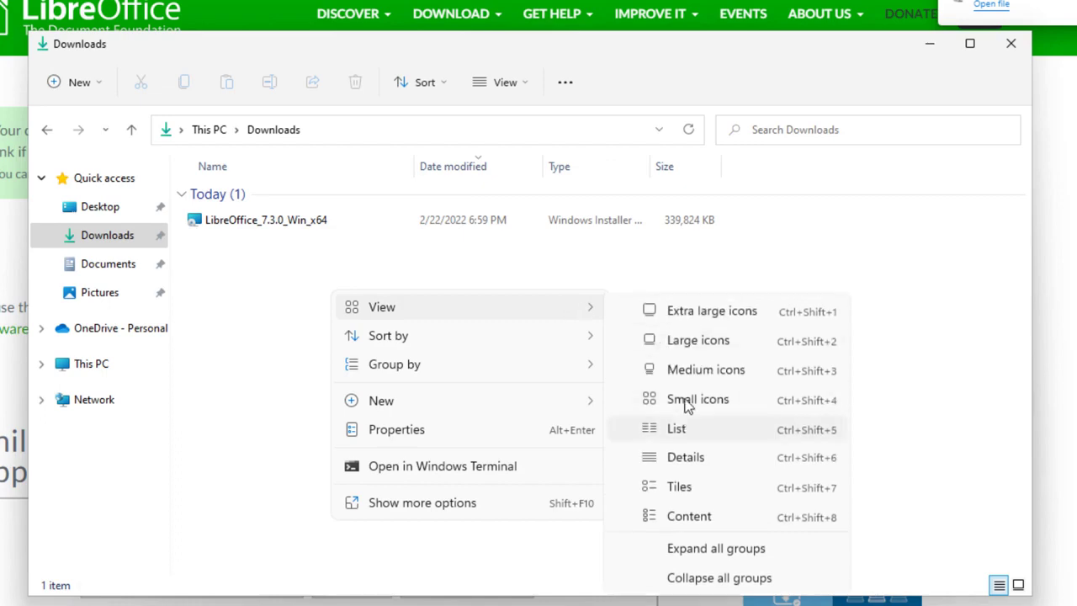
pyautogui.click(698, 372)
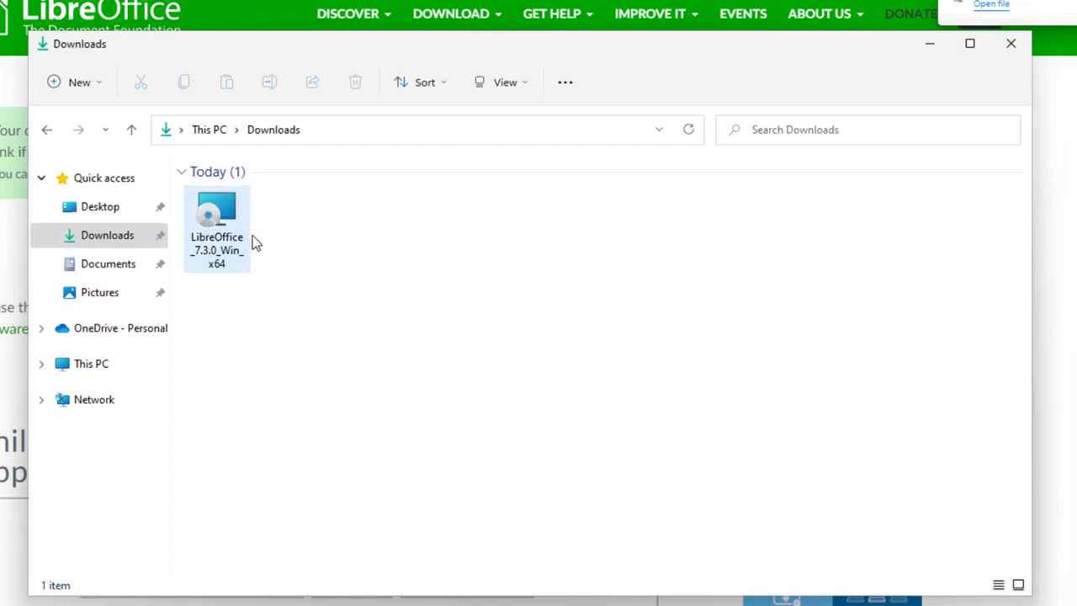
pyautogui.click(1011, 43)
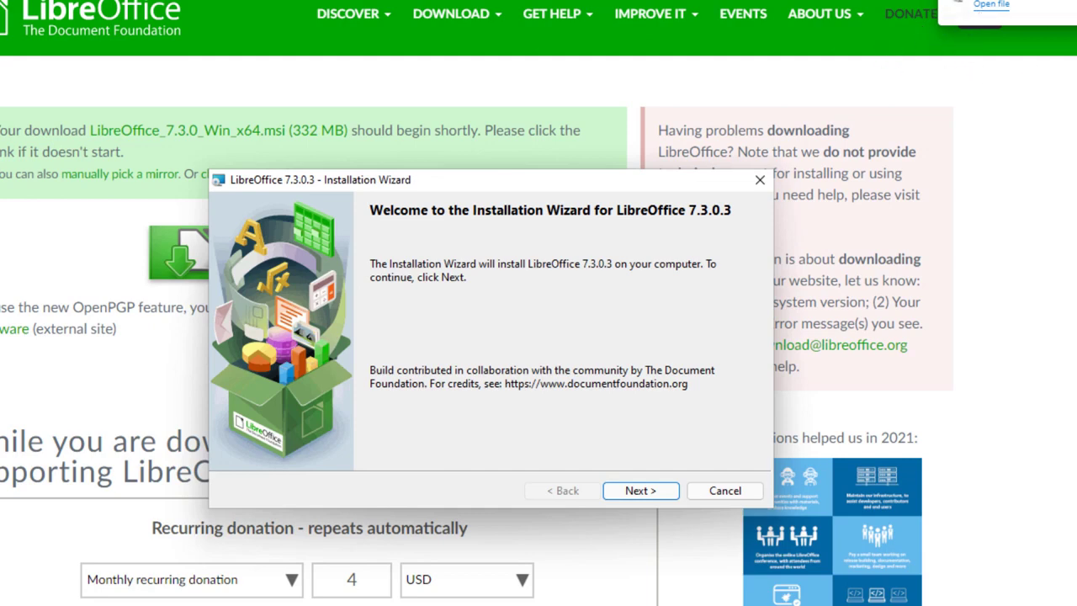
# Choose the Custom setup type in the LibreOffice installer
pyautogui.click(1010, 155)
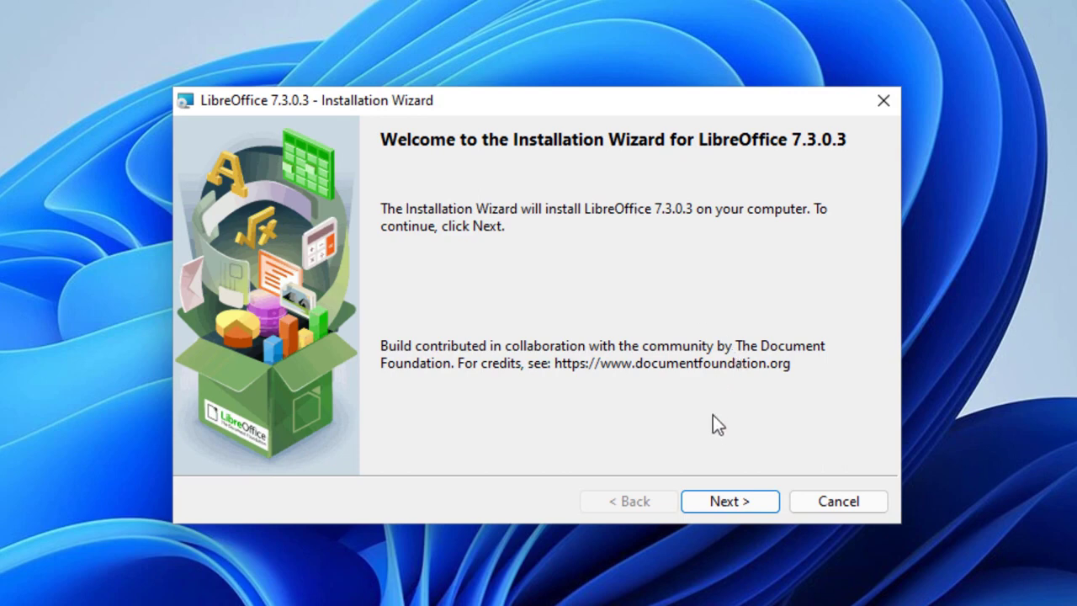
pyautogui.click(751, 501)
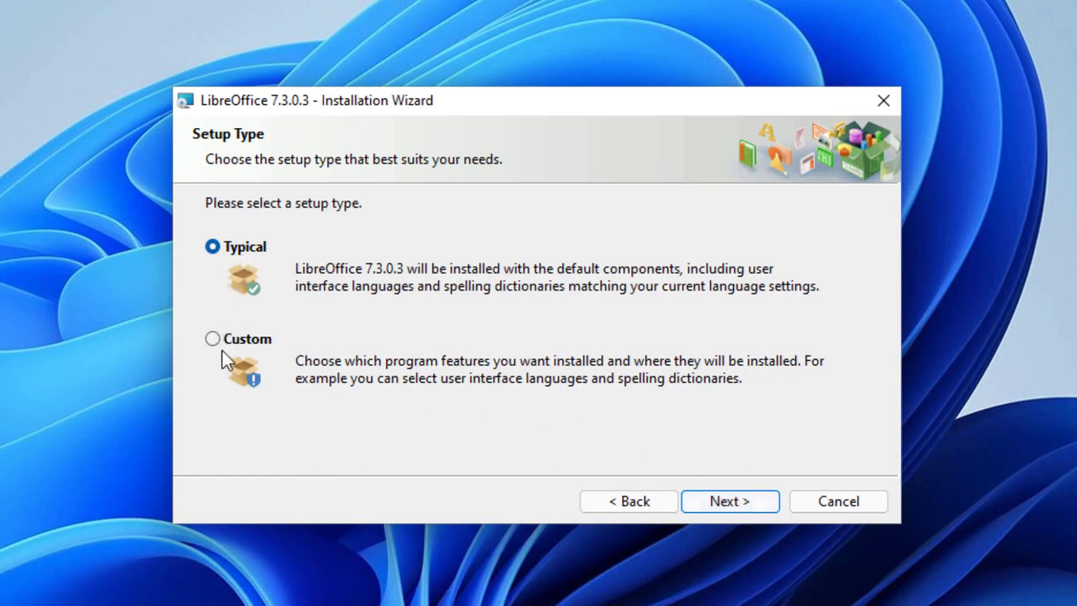
pyautogui.click(226, 338)
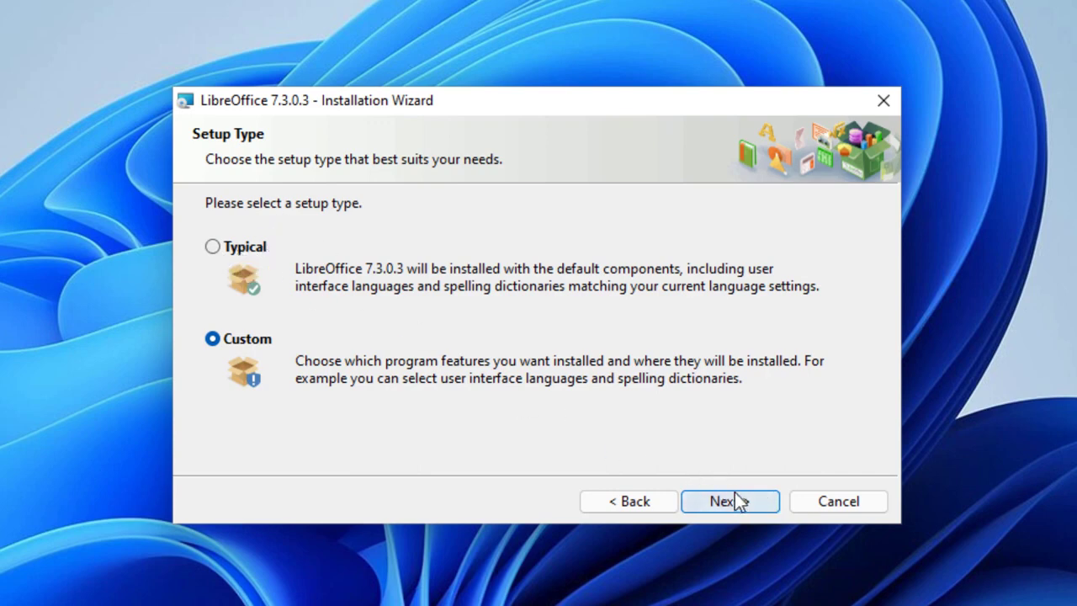
pyautogui.click(756, 505)
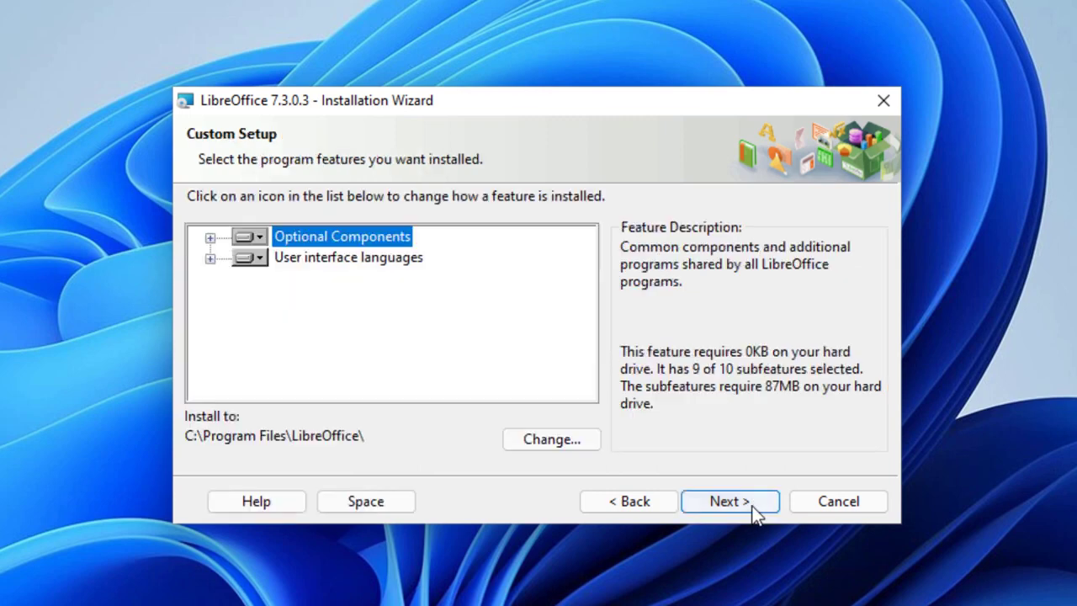
# Leave Optional Components and User interface languages unchanged and proceed to the File Type page
pyautogui.click(261, 237)
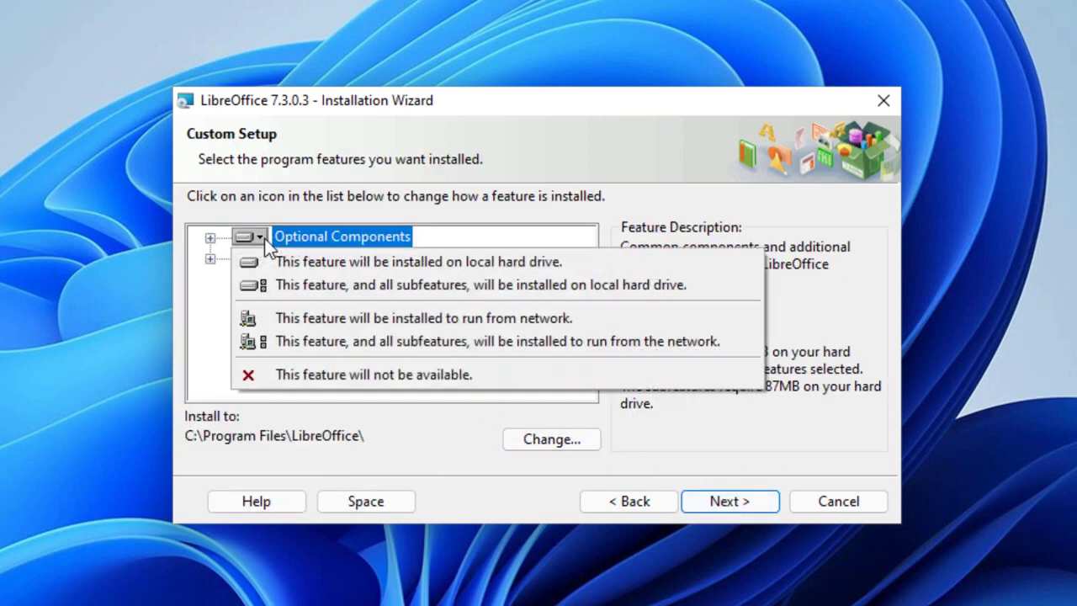
pyautogui.click(485, 199)
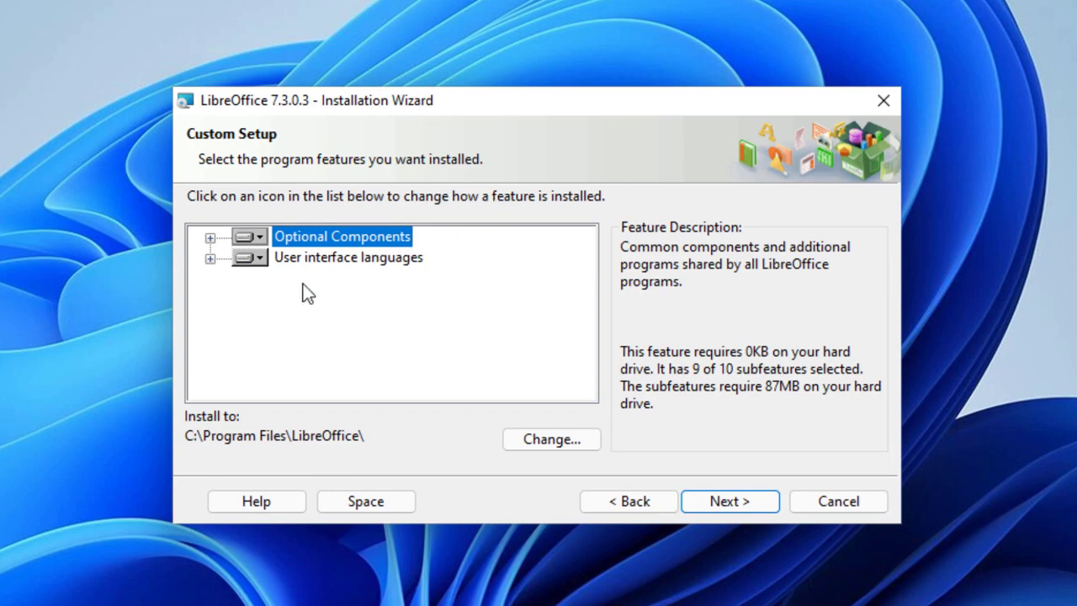
pyautogui.click(253, 257)
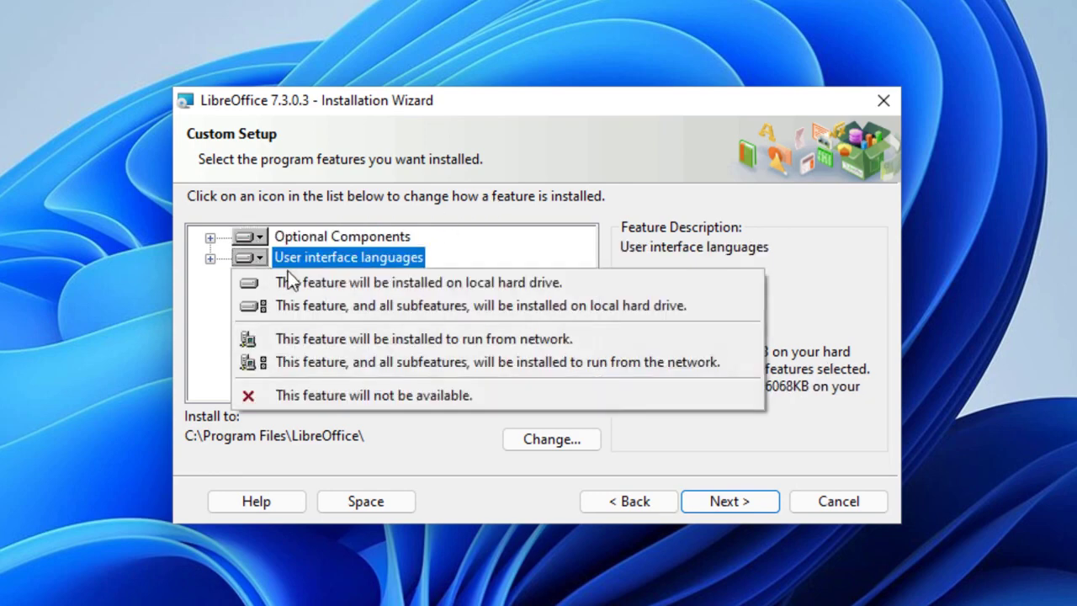
pyautogui.click(461, 242)
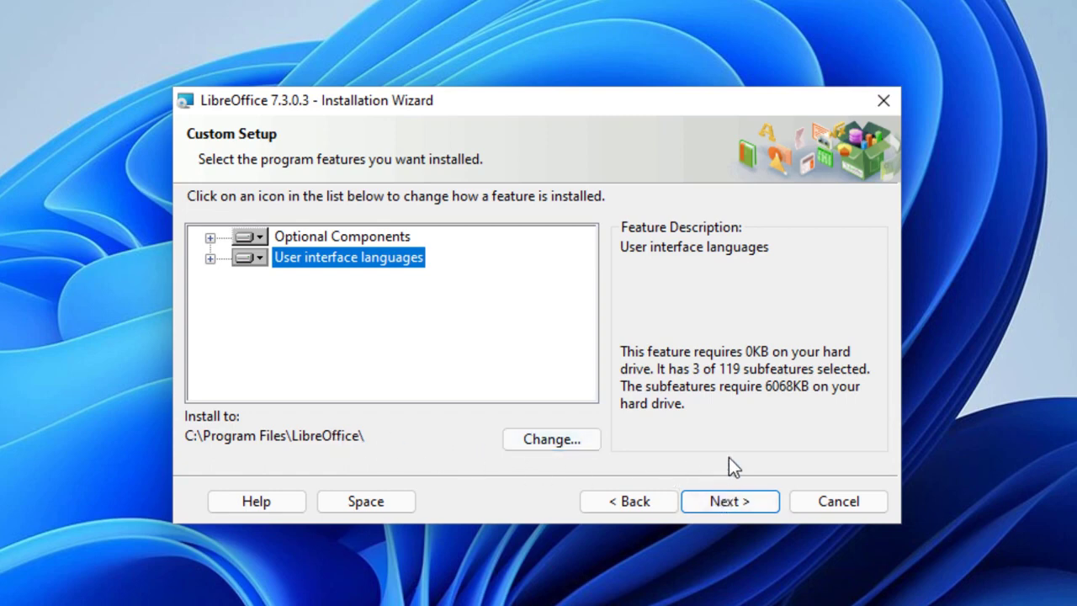
pyautogui.click(760, 500)
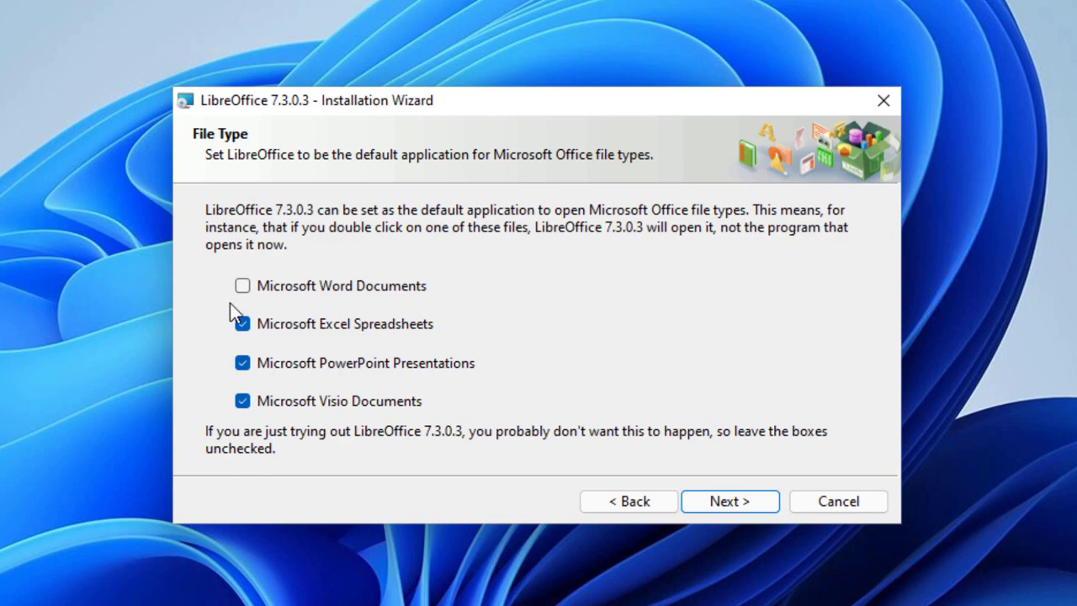
# Add Microsoft Word Documents to the LibreOffice file types and proceed to Ready to Install
pyautogui.click(243, 286)
pyautogui.click(720, 500)
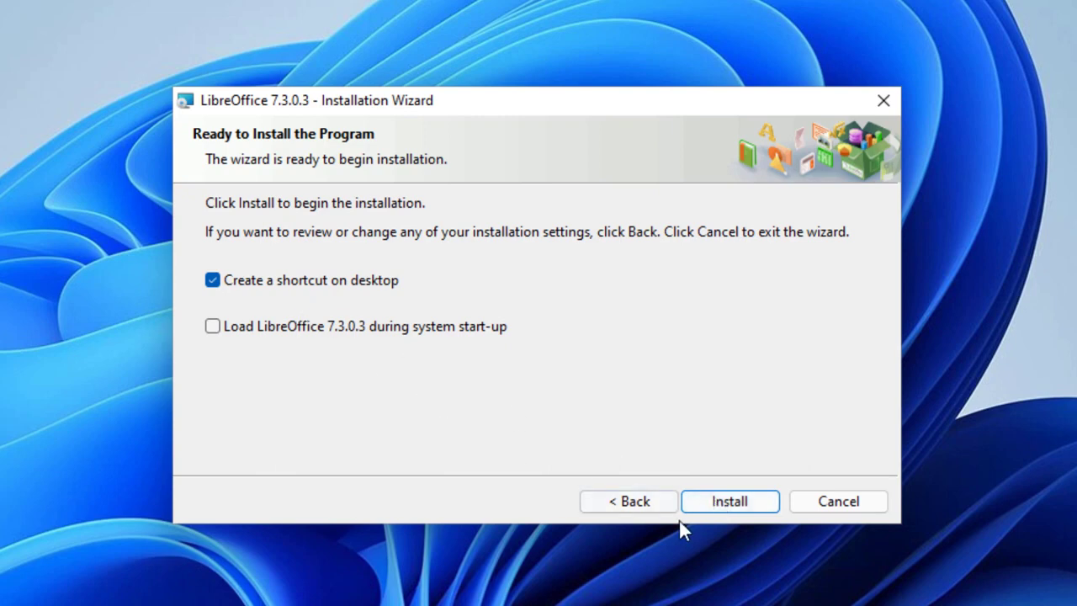
# Install LibreOffice 7.3.0.3, approving the User Account Control prompt
pyautogui.click(700, 500)
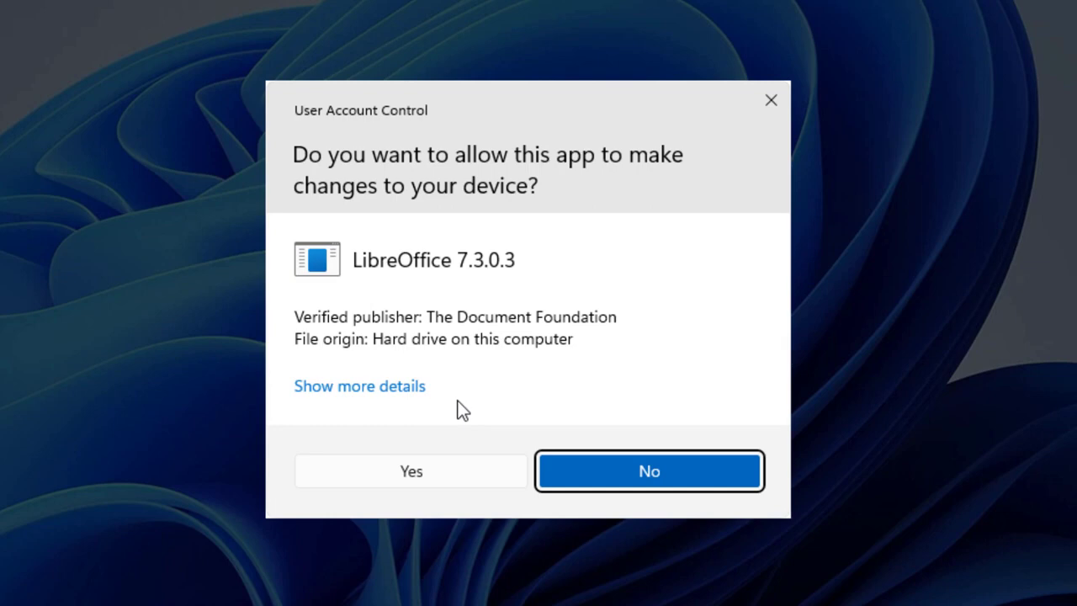
pyautogui.click(465, 482)
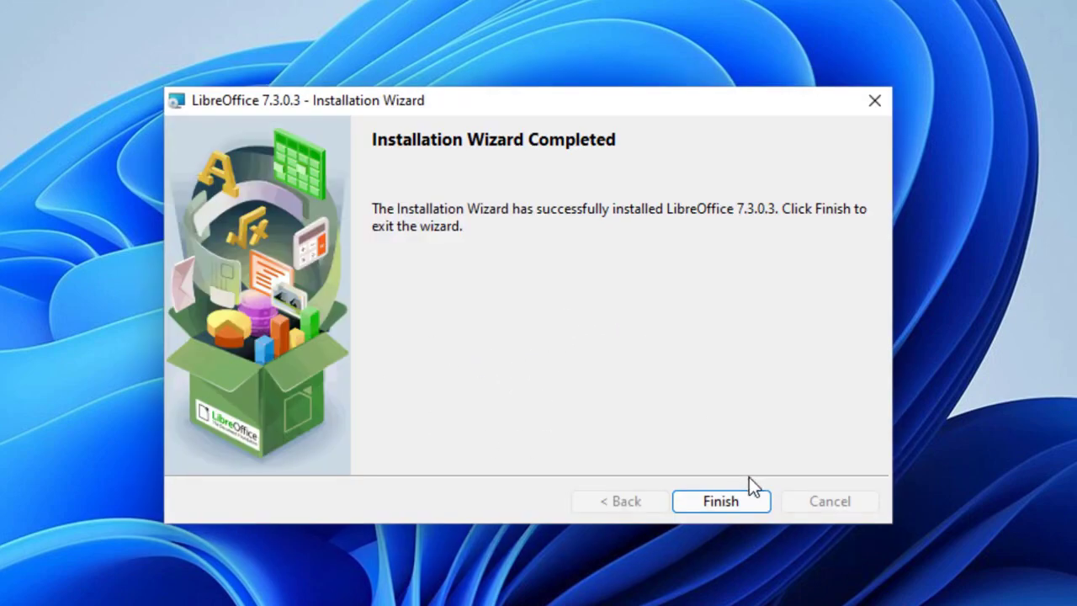
# Finish the wizard and expand the LibreOffice 7.3 folder in the Start menu's All apps list
pyautogui.click(746, 499)
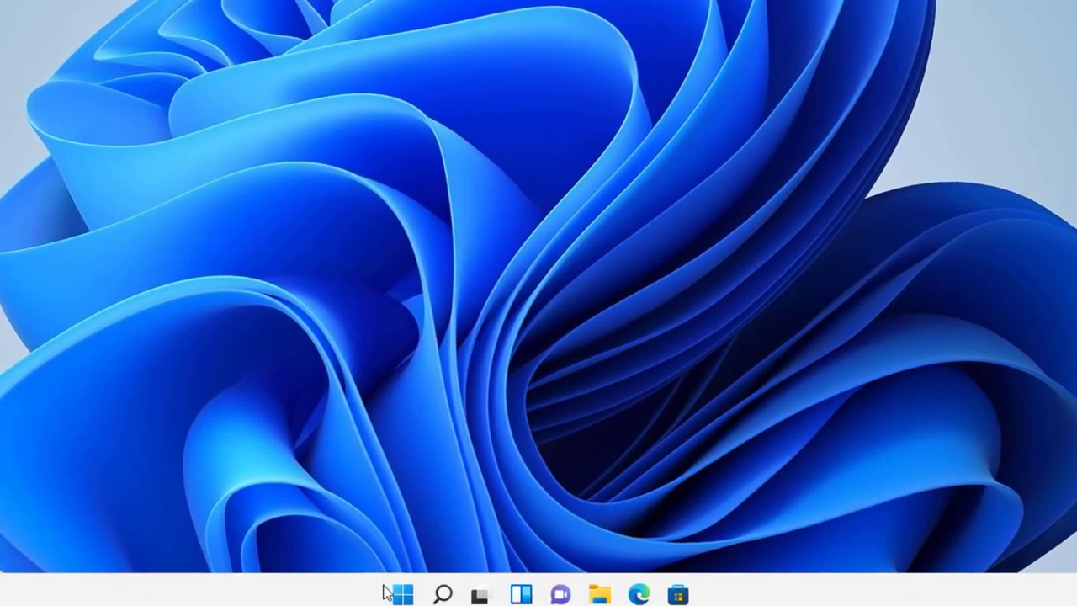
pyautogui.press('super')
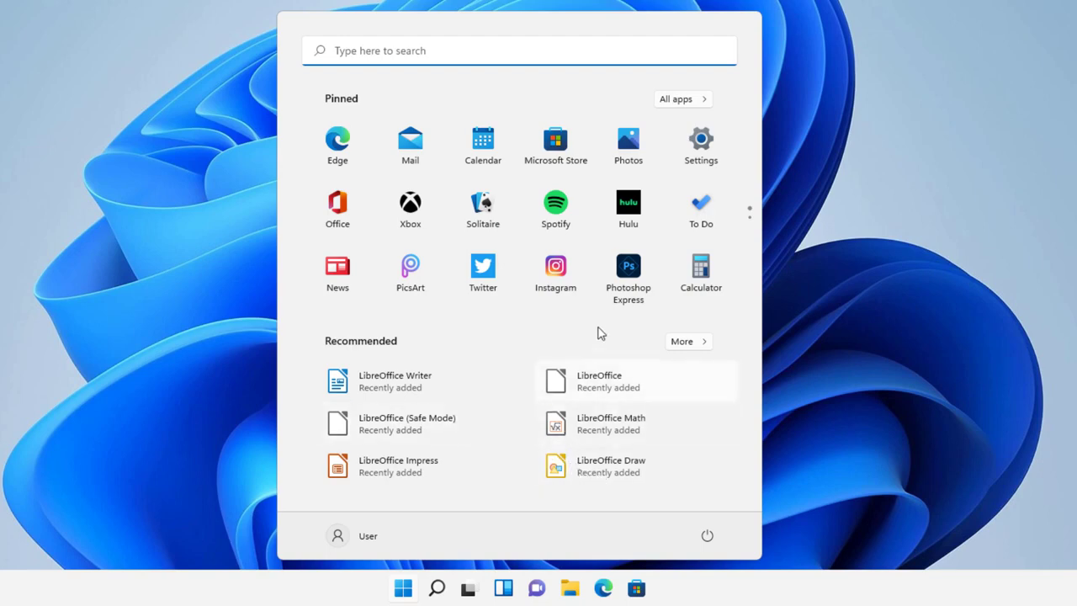
pyautogui.click(697, 103)
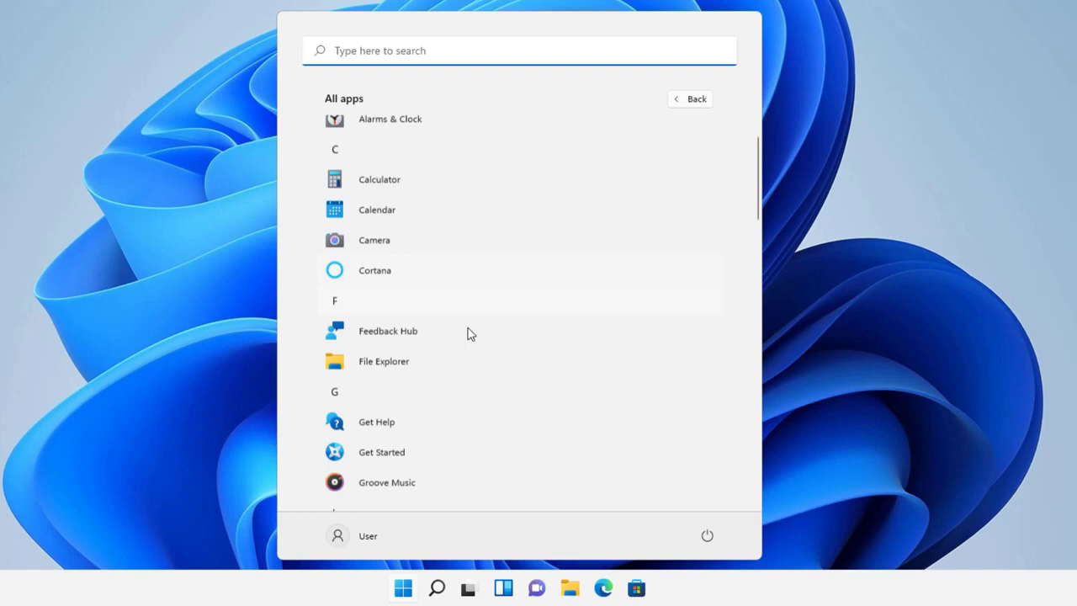
pyautogui.scroll(-5, 469, 333)
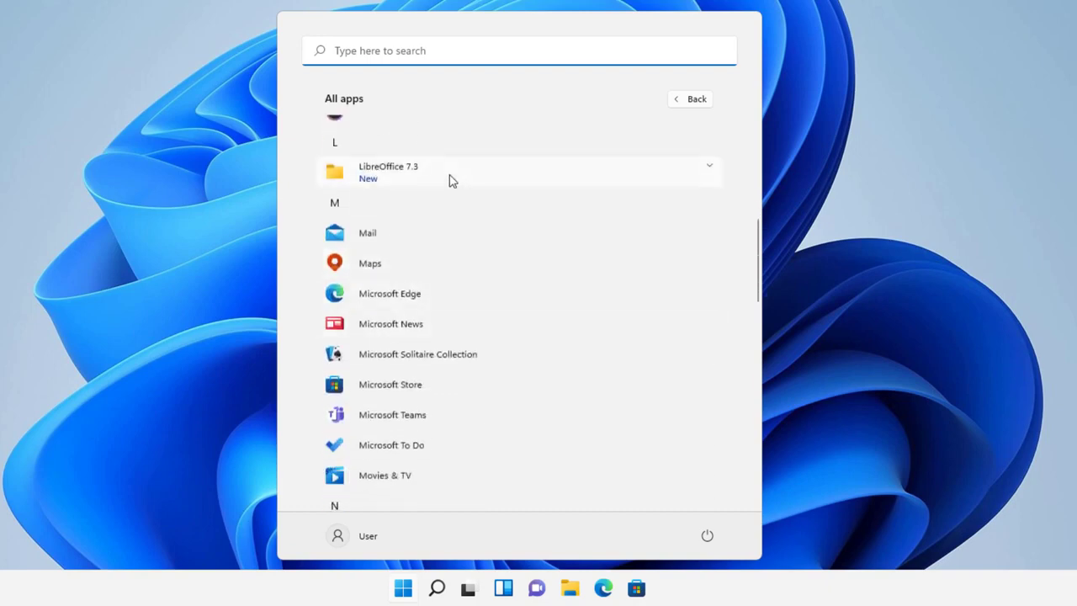
pyautogui.click(450, 178)
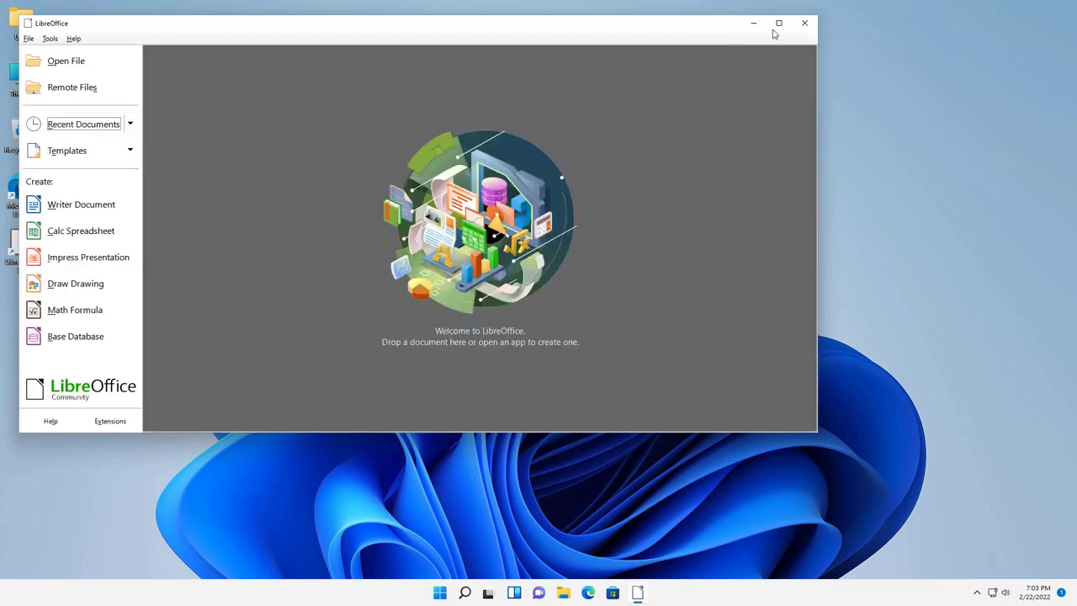
# Maximize the Start Center, create a blank Writer document, dismiss its version notice, and close it
pyautogui.click(779, 25)
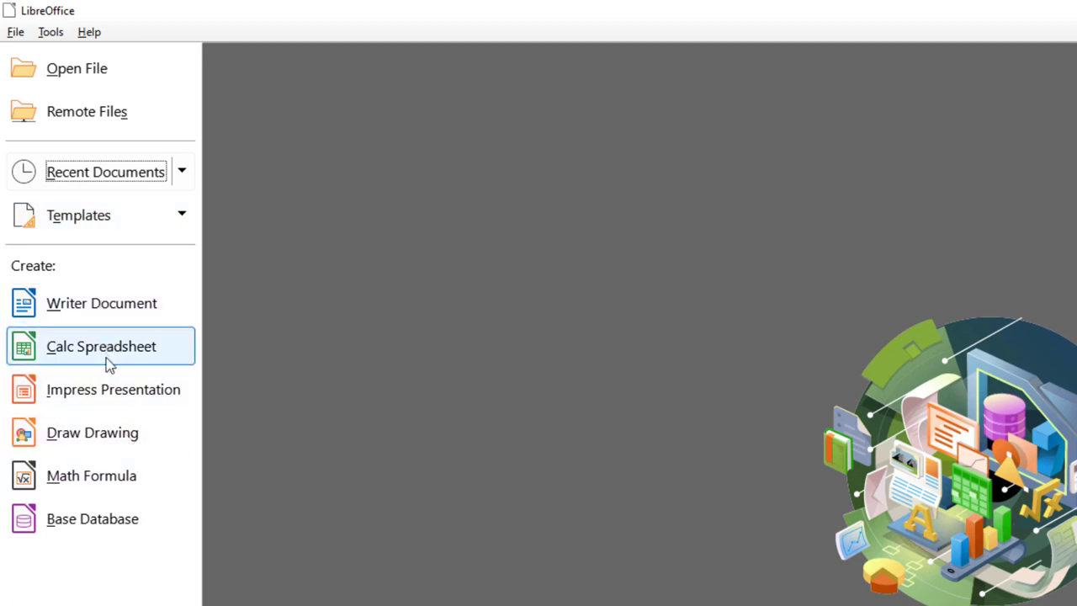
pyautogui.click(114, 312)
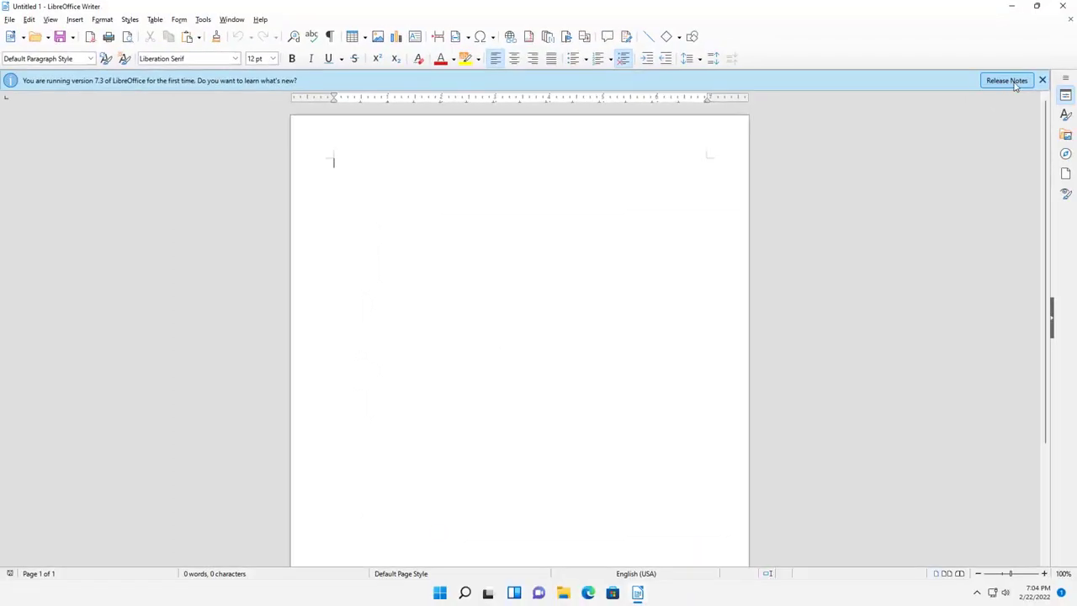
pyautogui.click(1042, 80)
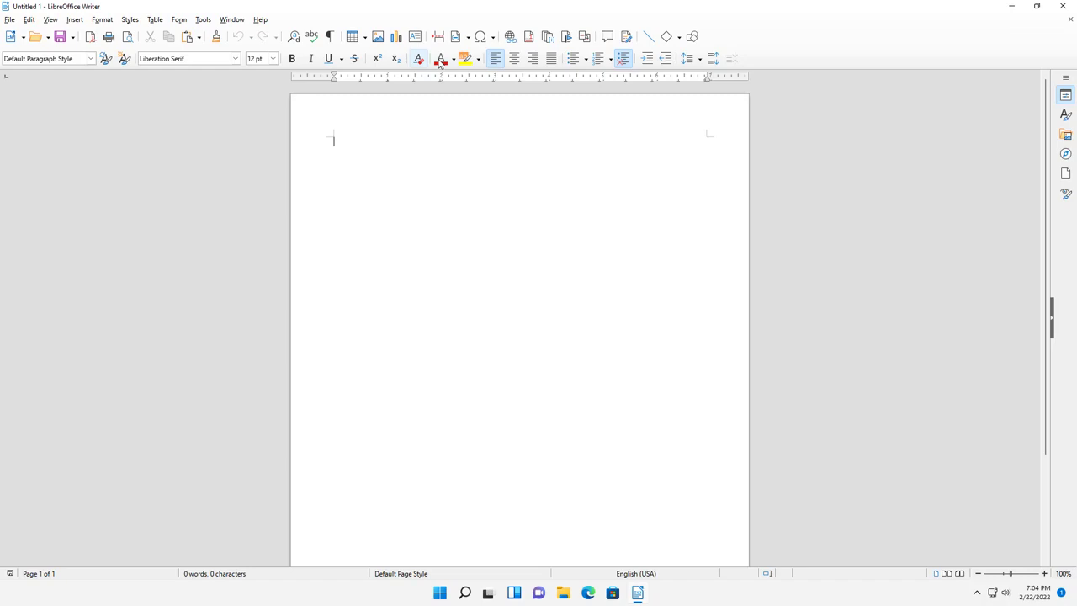
pyautogui.click(1063, 6)
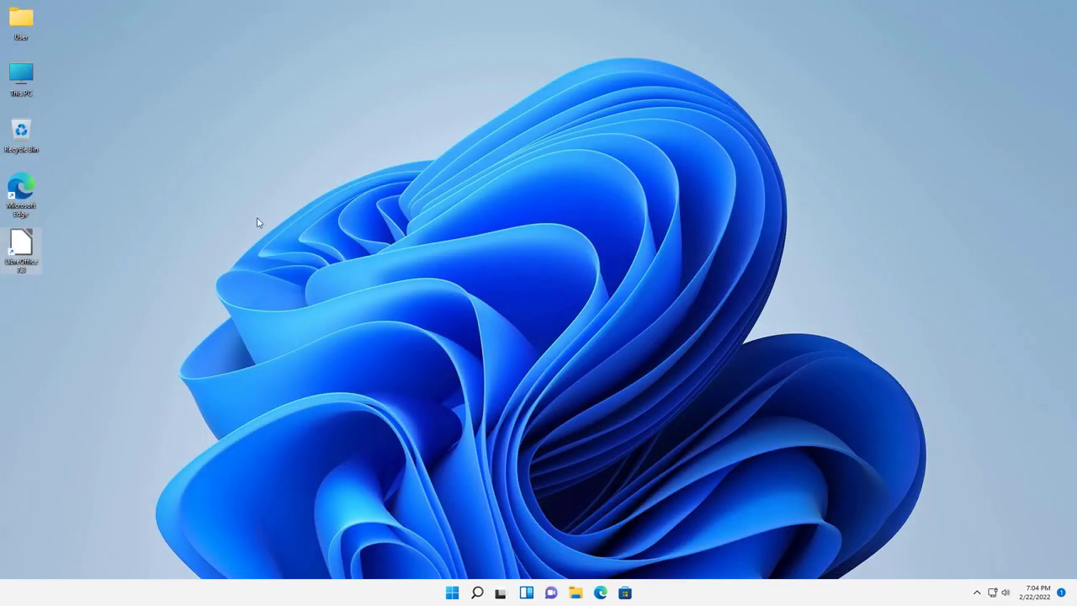
pyautogui.doubleClick(32, 254)
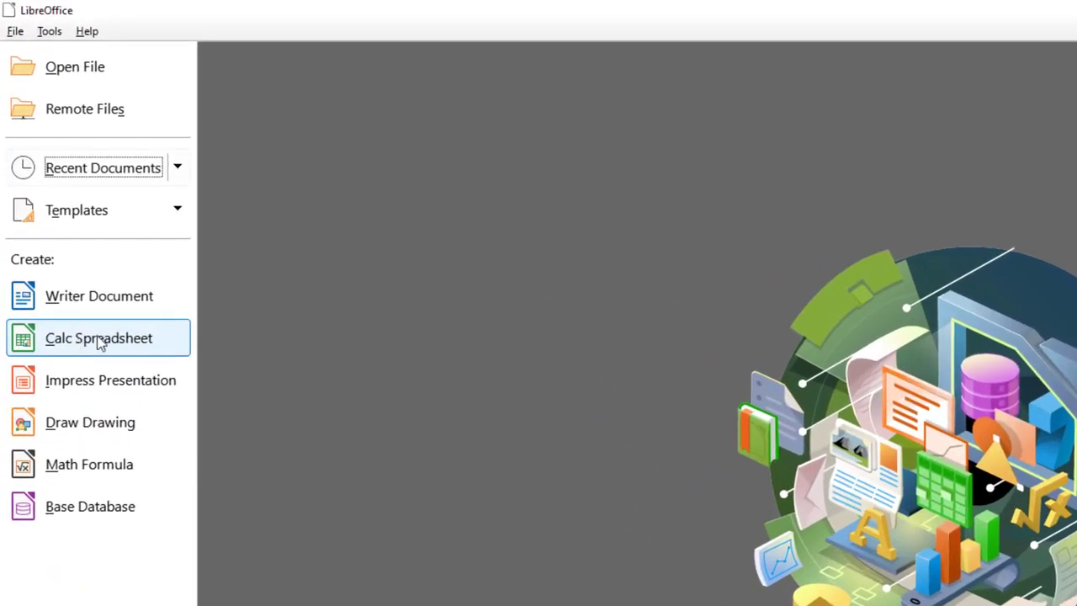
pyautogui.click(98, 339)
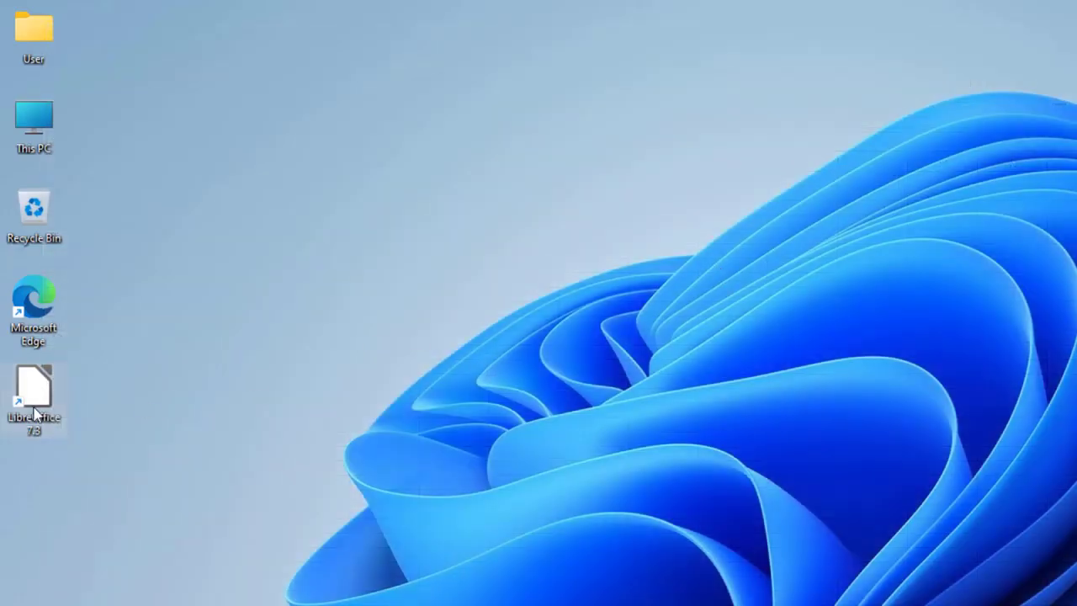
pyautogui.doubleClick(34, 404)
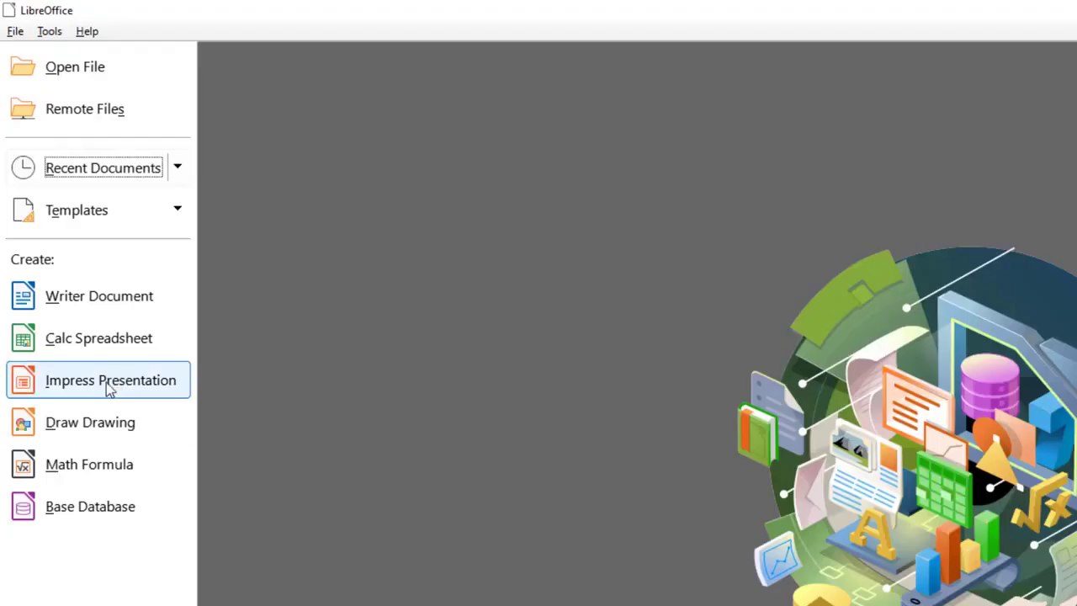
pyautogui.click(110, 388)
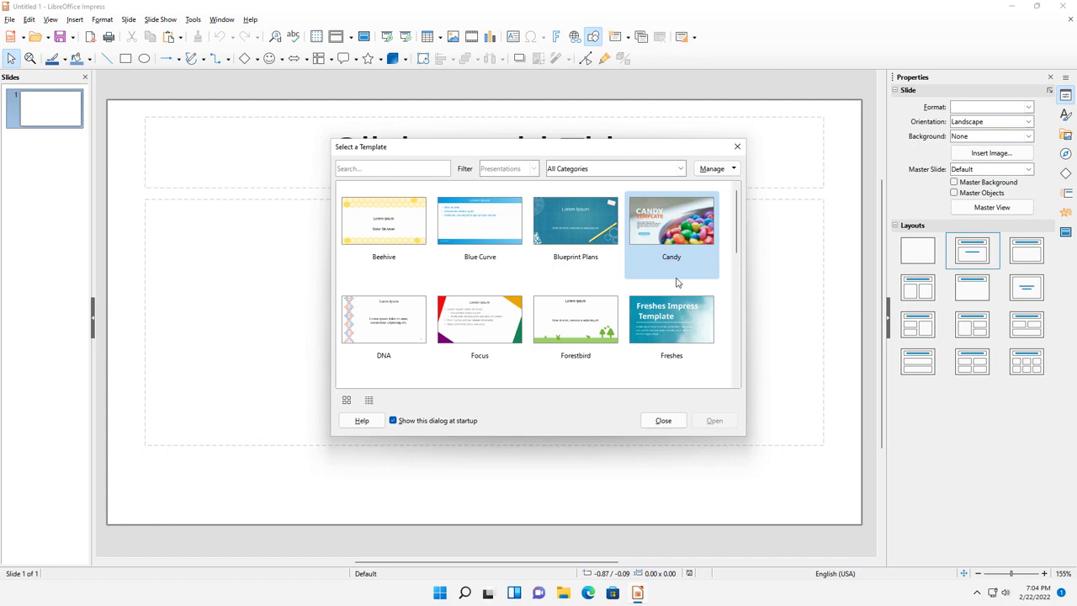
pyautogui.scroll(-10, 678, 294)
pyautogui.scroll(10, 666, 344)
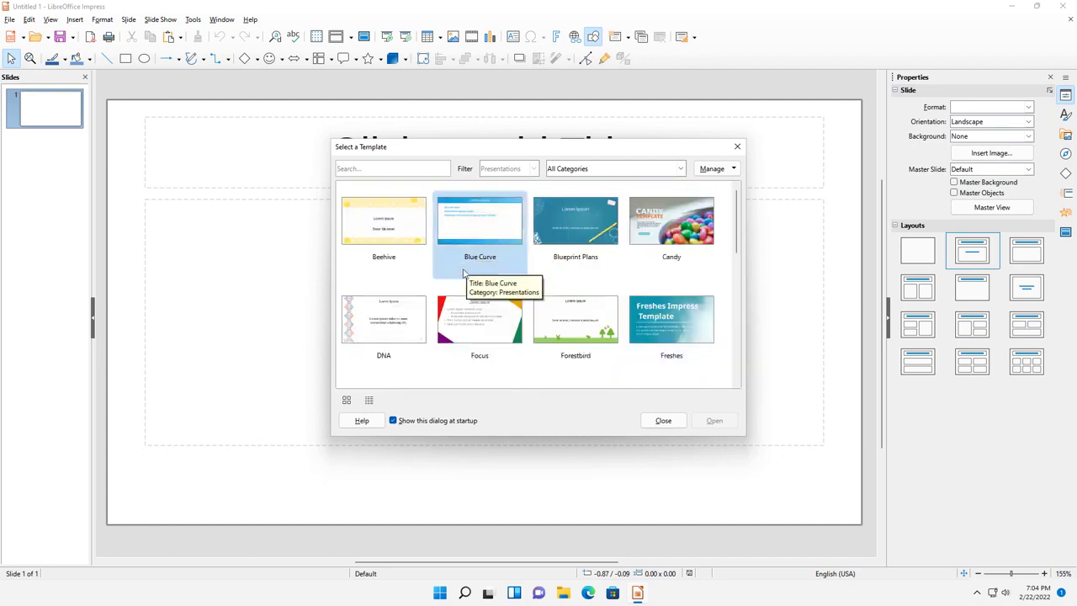
pyautogui.click(663, 420)
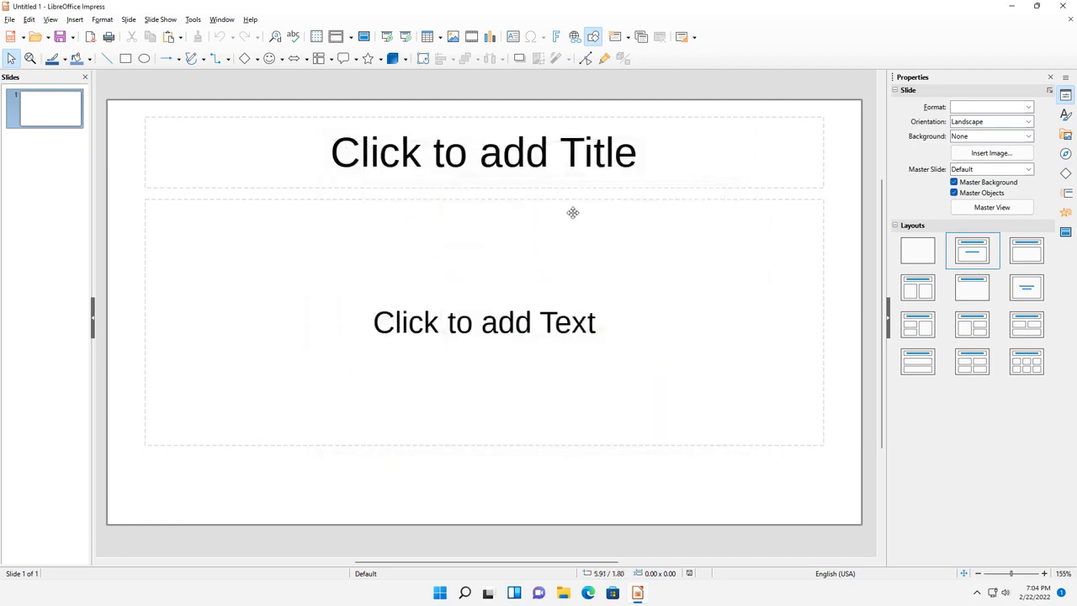
pyautogui.click(1062, 6)
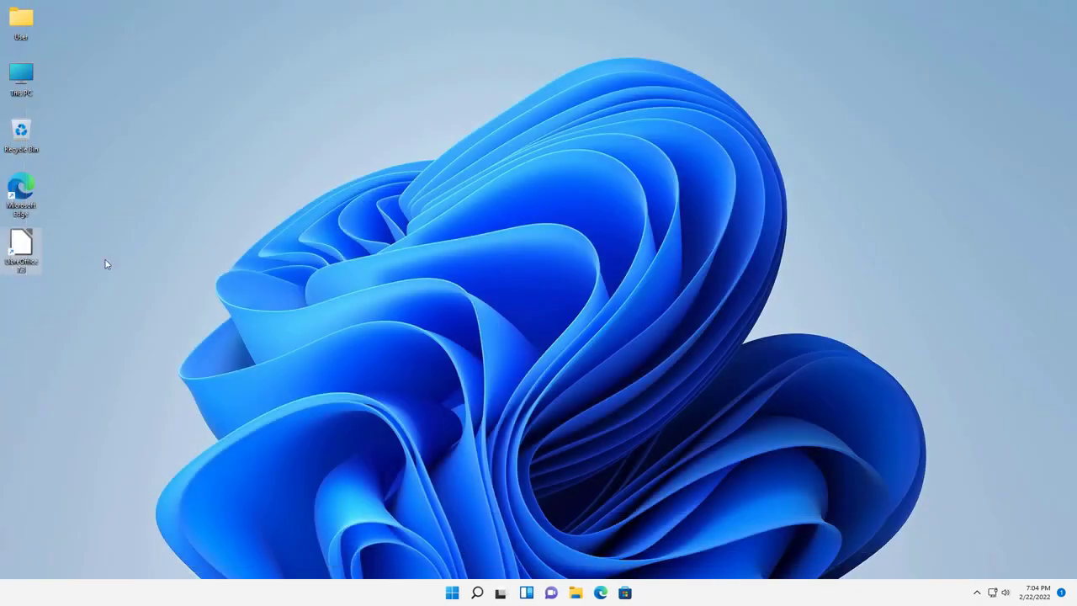
pyautogui.doubleClick(27, 268)
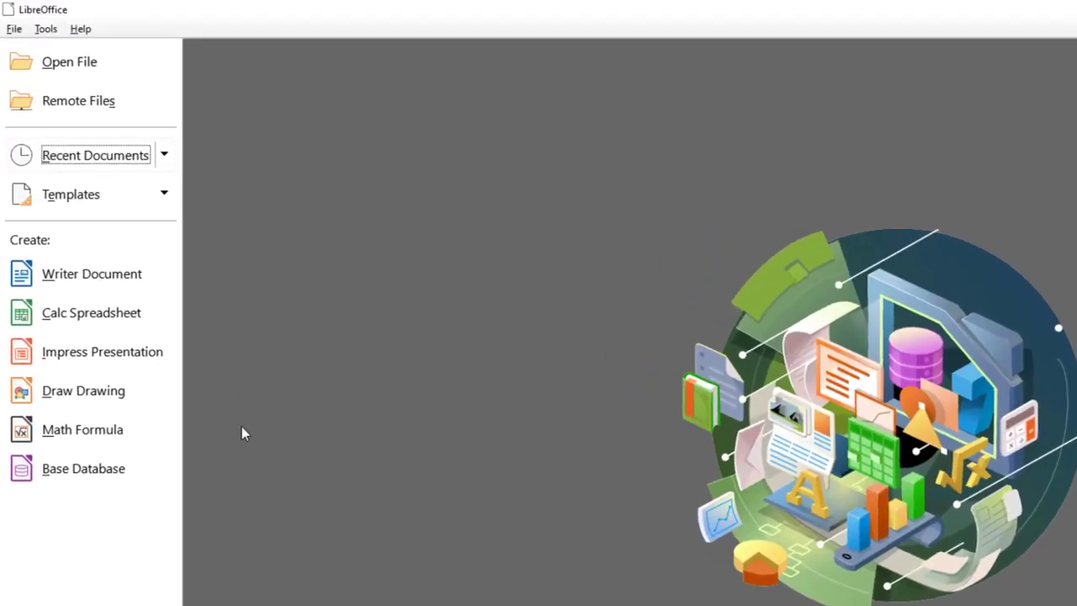
# Start a new Base database, then close the LibreOffice window
pyautogui.click(118, 486)
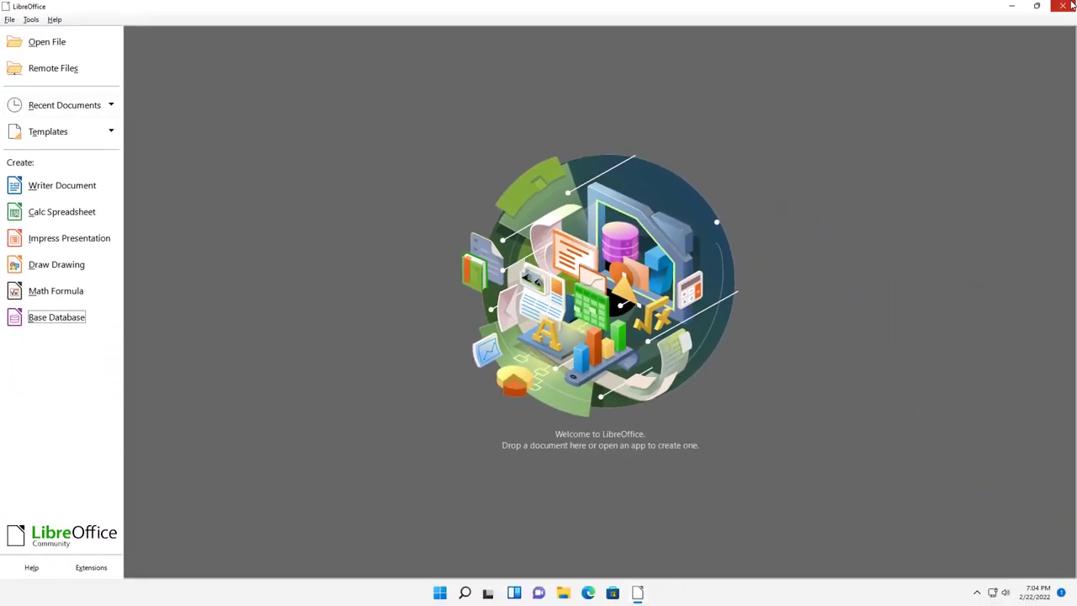
pyautogui.click(1070, 7)
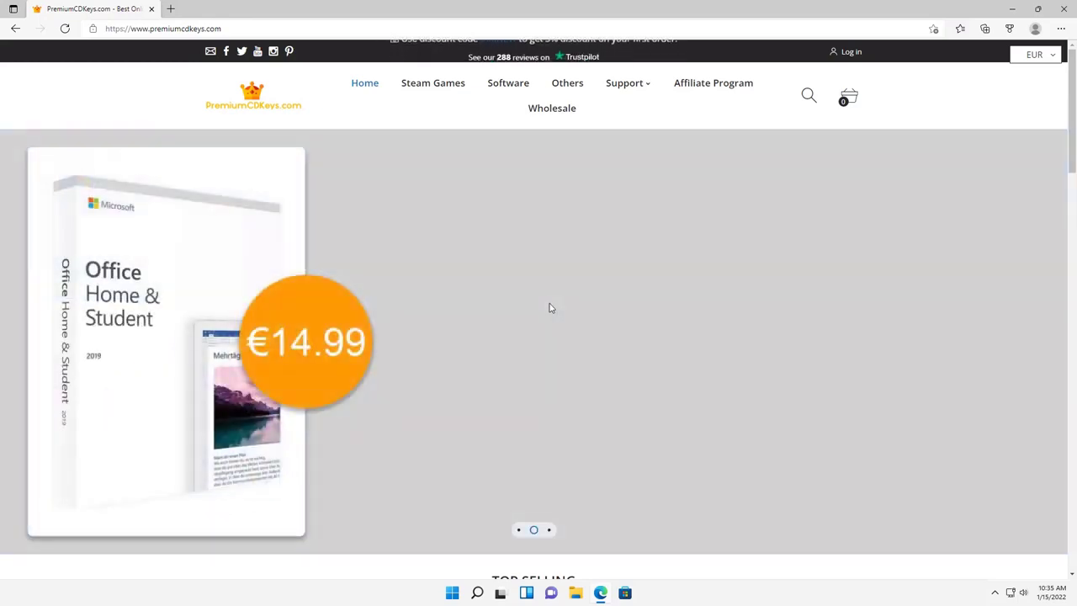
# Browse the Software product collection on PremiumCDKeys.com
pyautogui.click(509, 93)
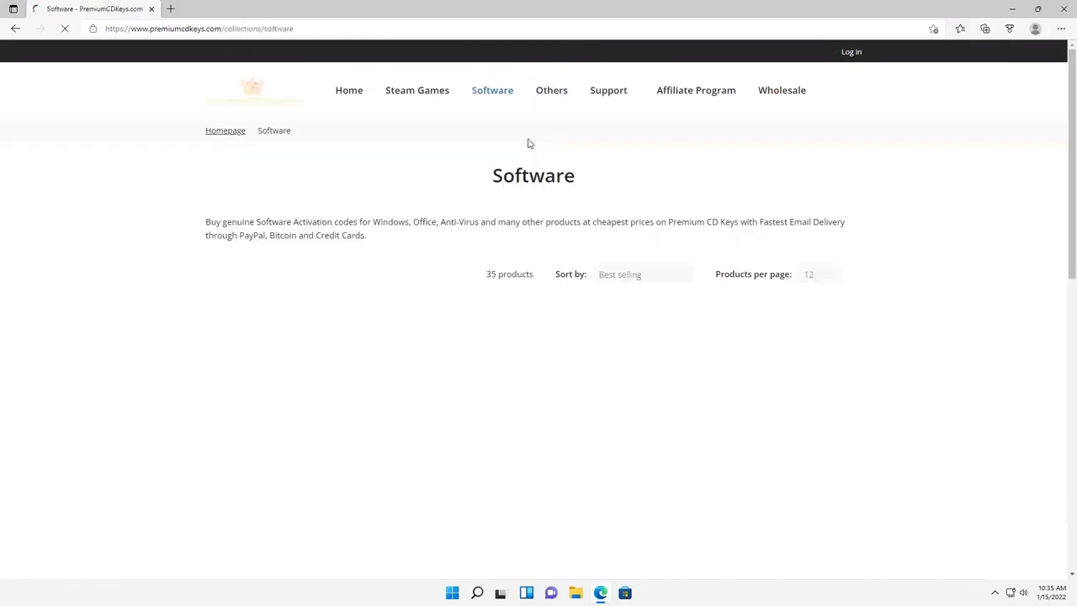
pyautogui.scroll(-3, 1062, 205)
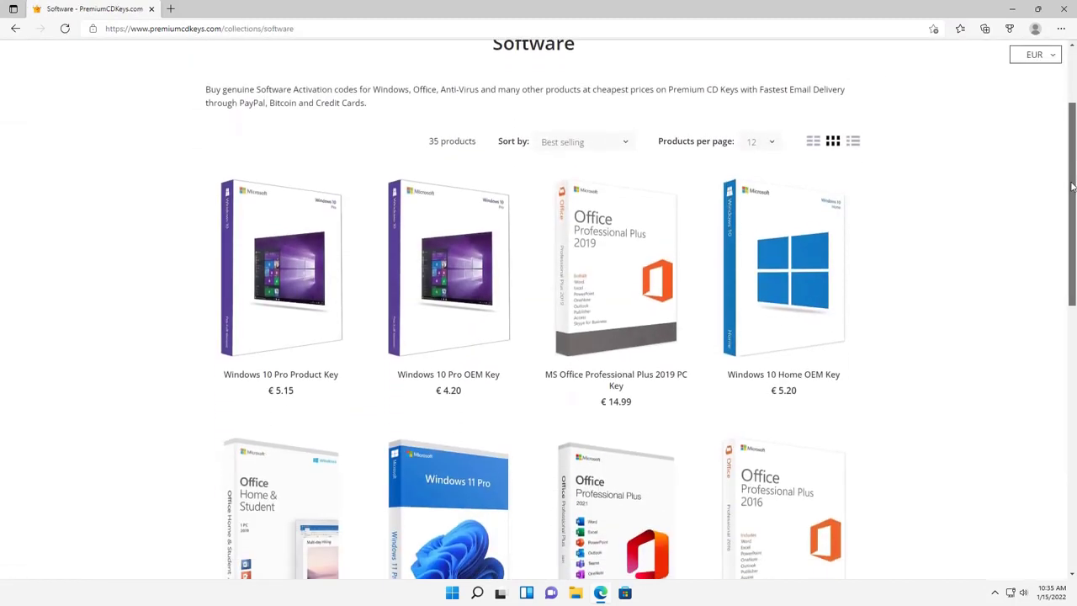
pyautogui.scroll(-1, 1044, 231)
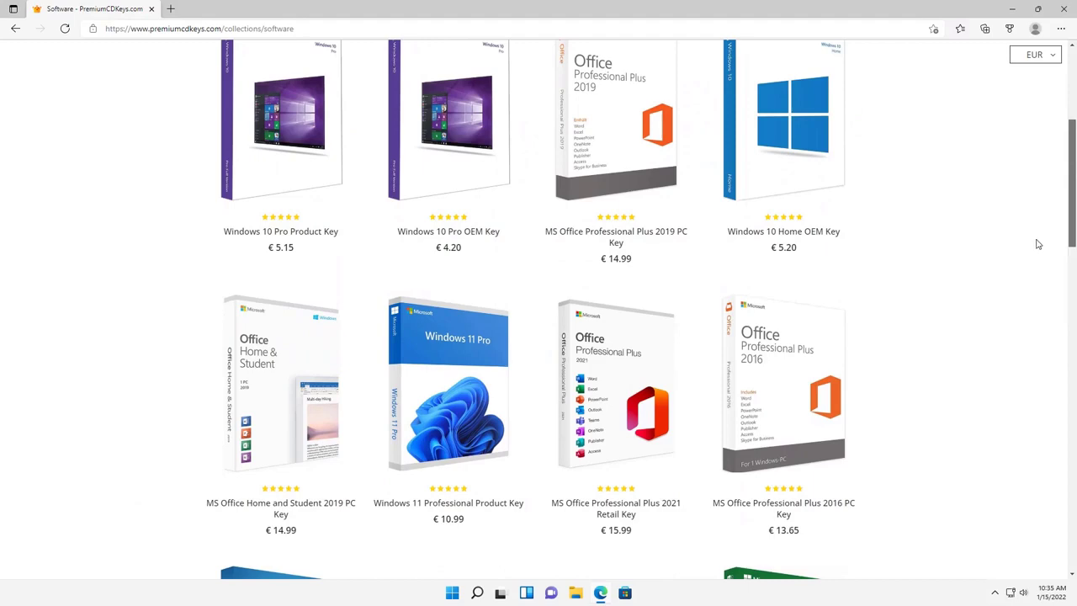
pyautogui.scroll(-2, 1035, 252)
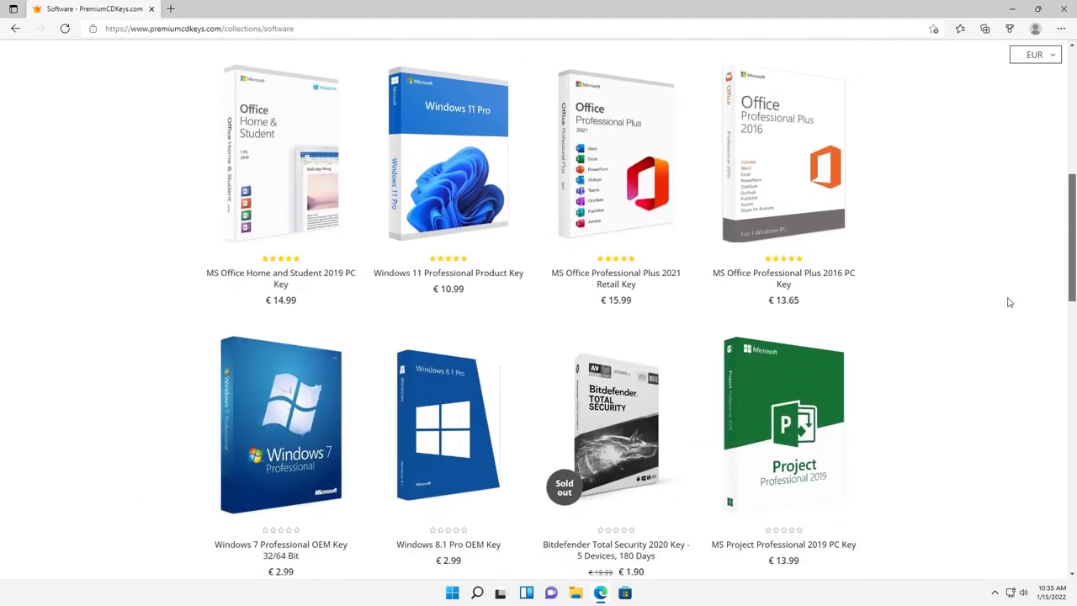
pyautogui.scroll(6, 987, 357)
pyautogui.scroll(-12, 1048, 342)
pyautogui.scroll(9, 1051, 320)
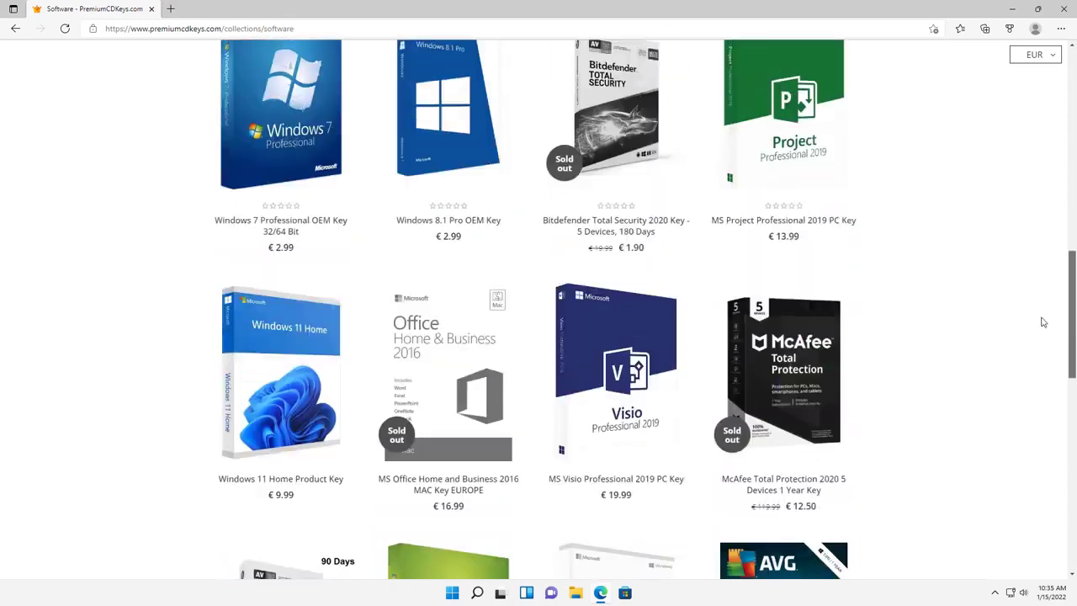
pyautogui.scroll(3, 1018, 236)
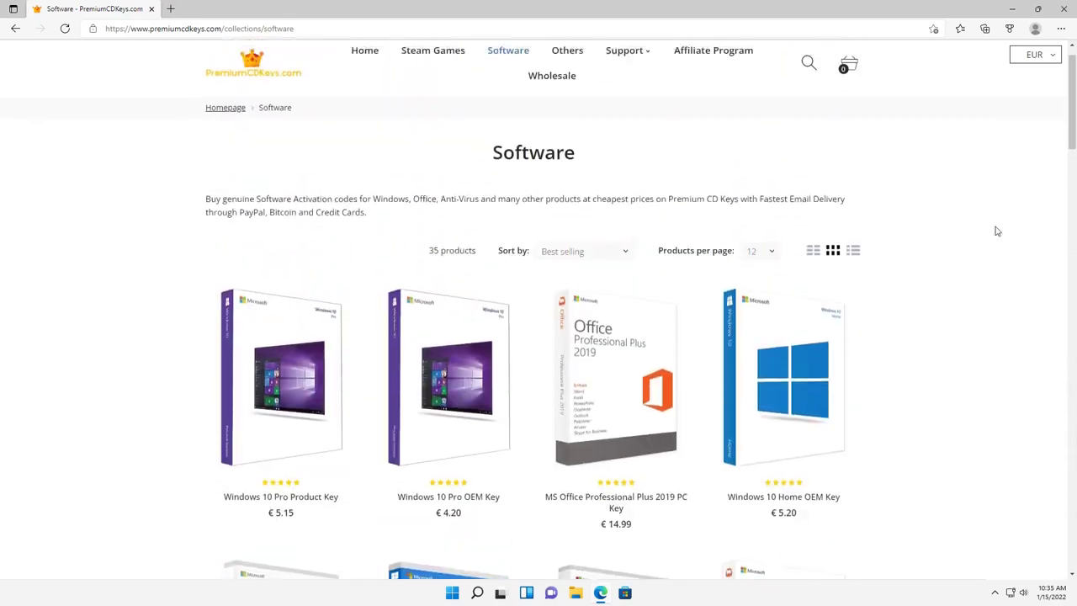
# Open Windows 10 Pro Product Key, review its Activation instructions, and add it to the cart
pyautogui.click(296, 373)
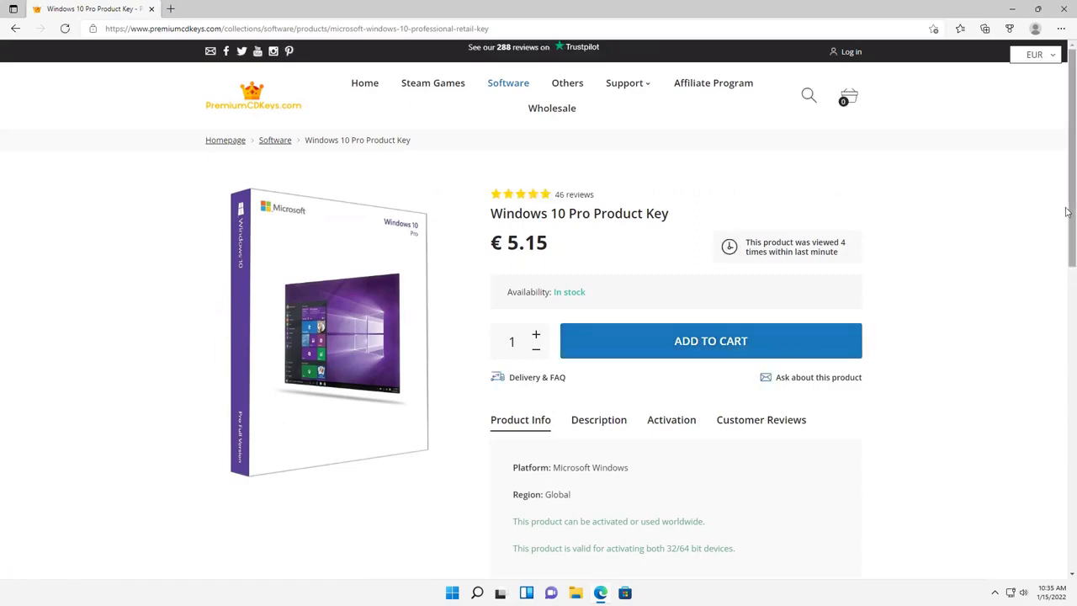
pyautogui.click(682, 419)
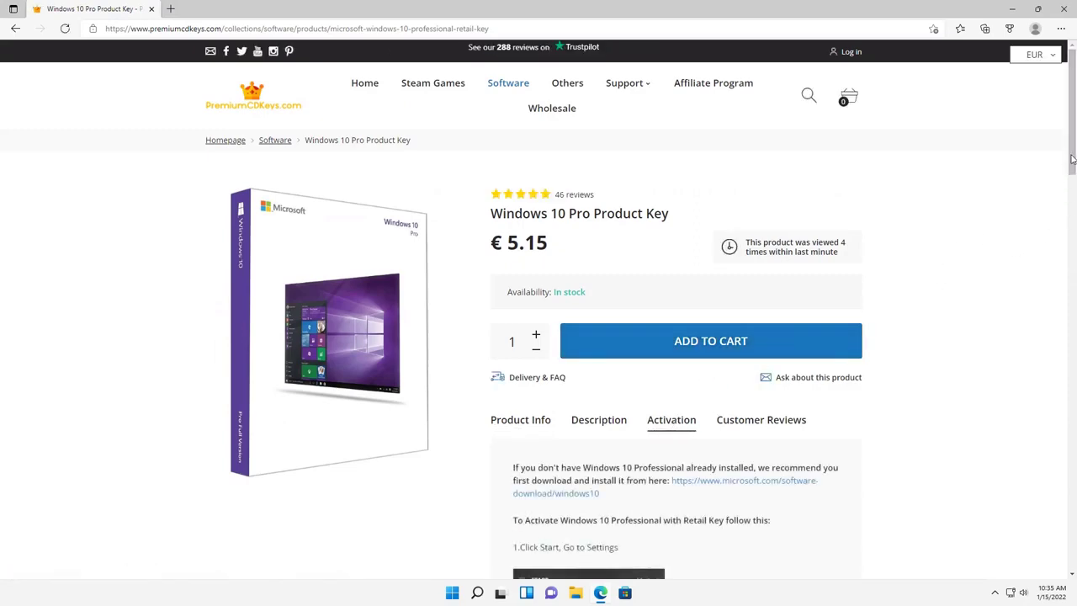
pyautogui.moveTo(1073, 169); pyautogui.dragTo(1073, 217)
pyautogui.scroll(-9, 1073, 217)
pyautogui.scroll(11, 1039, 253)
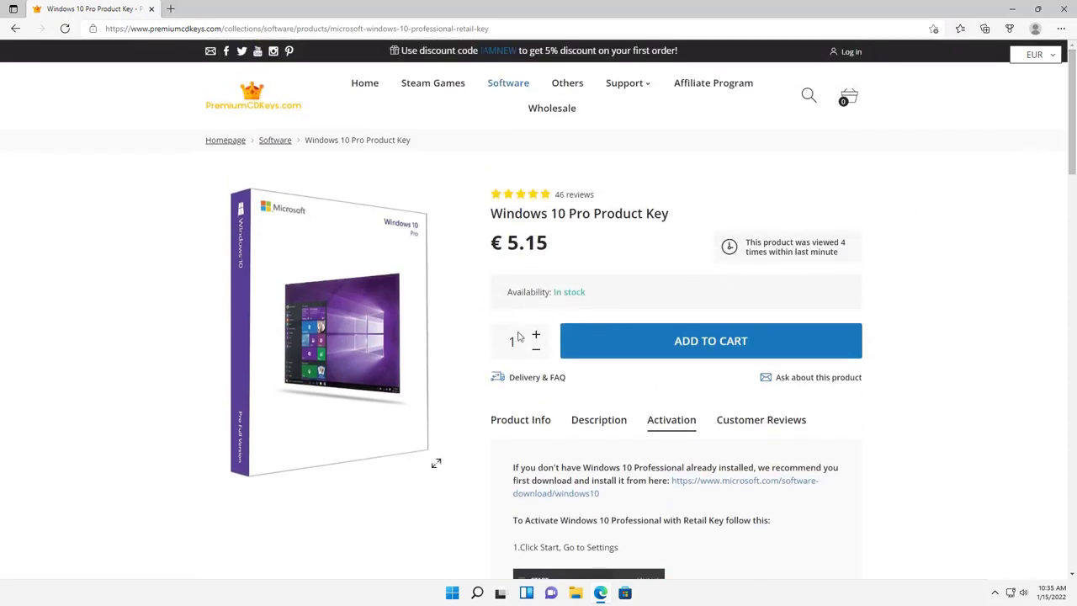
pyautogui.click(705, 353)
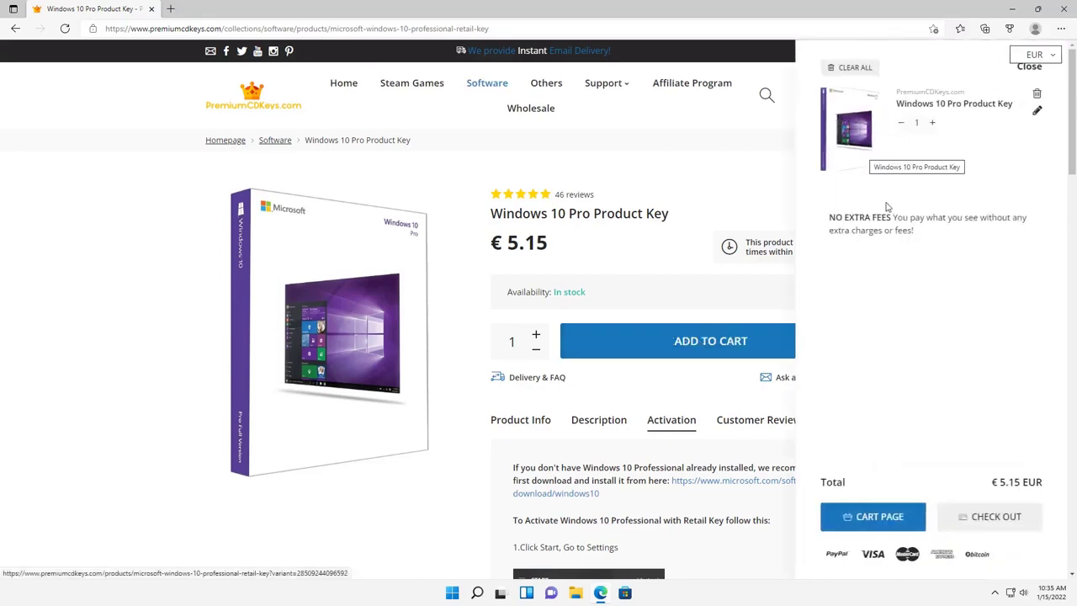
# Check out and apply the discount code, reducing the total to €4.79
pyautogui.click(966, 522)
pyautogui.click(664, 150)
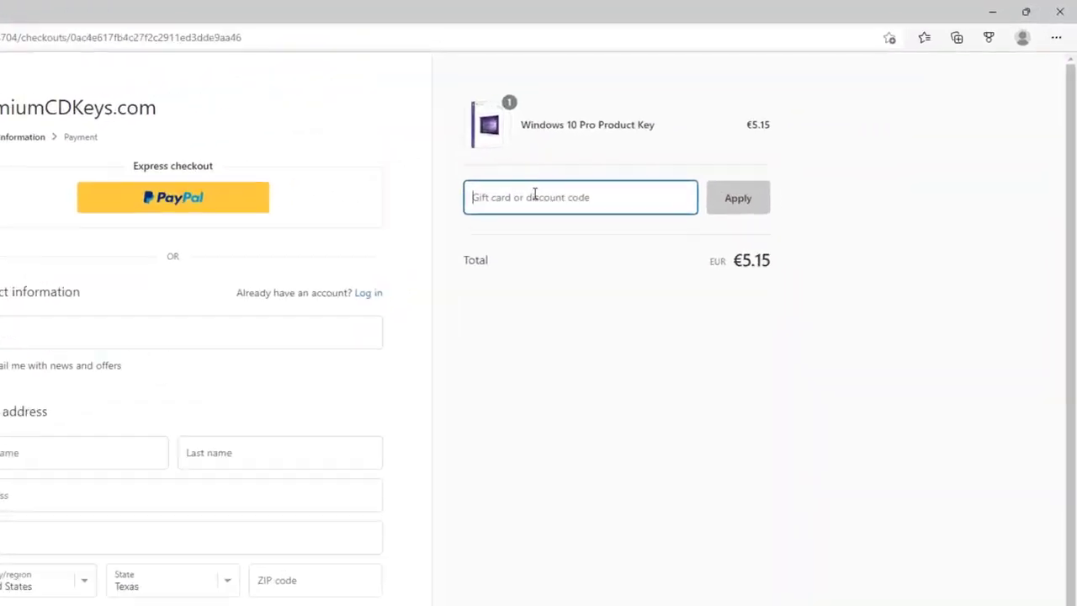
pyautogui.write('HeltonsC')
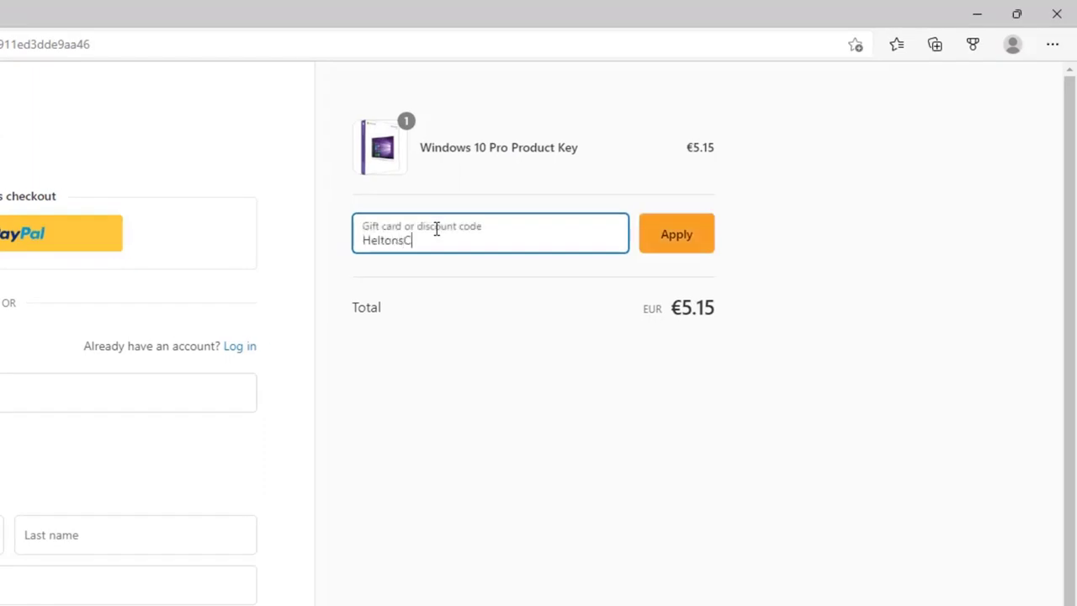
pyautogui.write('omputerREpair')
pyautogui.click(698, 231)
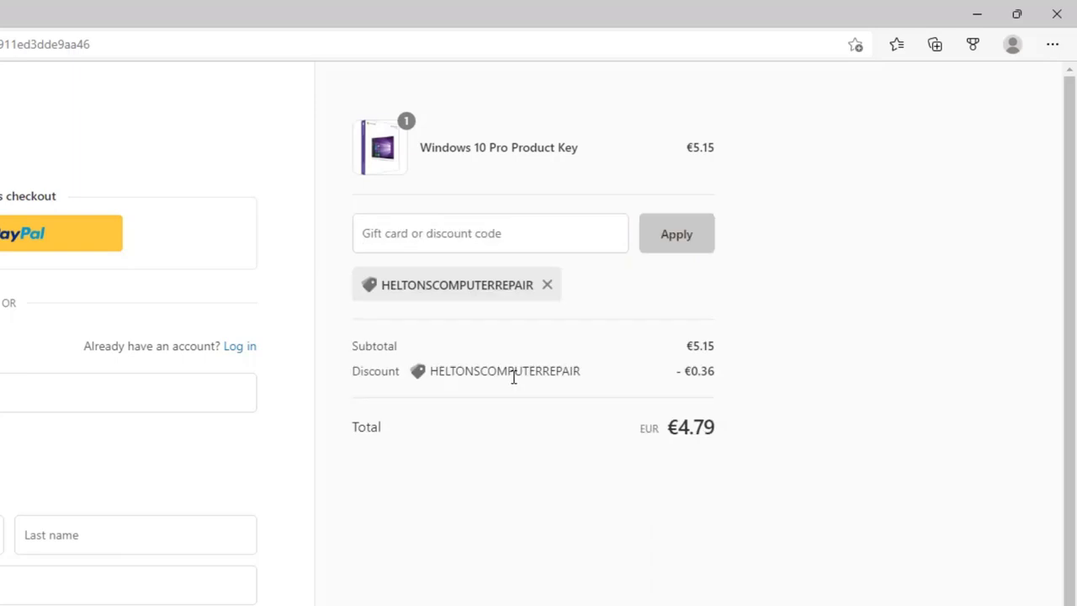